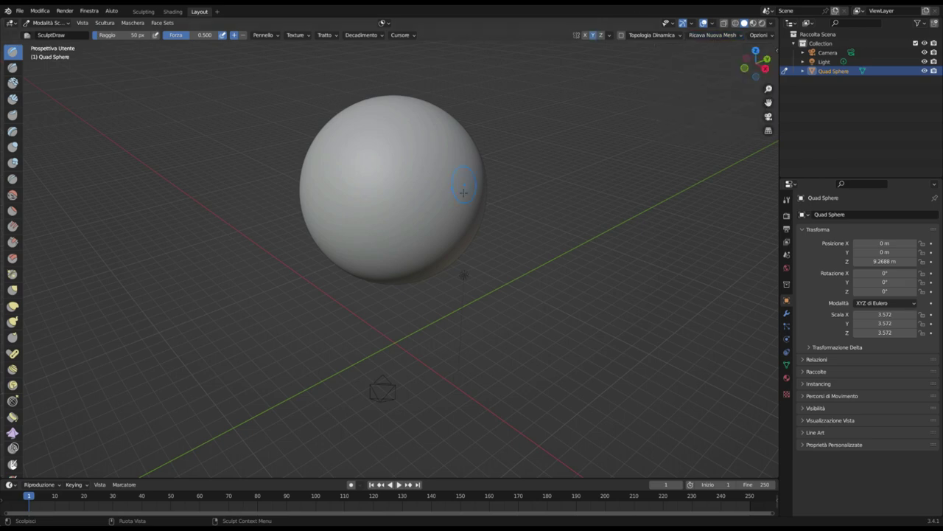
# Stretch the sphere into an upright egg shape with Elastic Deform.
pyautogui.click(13, 305)
pyautogui.moveTo(412, 243); pyautogui.dragTo(400, 239)
pyautogui.moveTo(400, 238); pyautogui.dragTo(310, 221, button='middle')
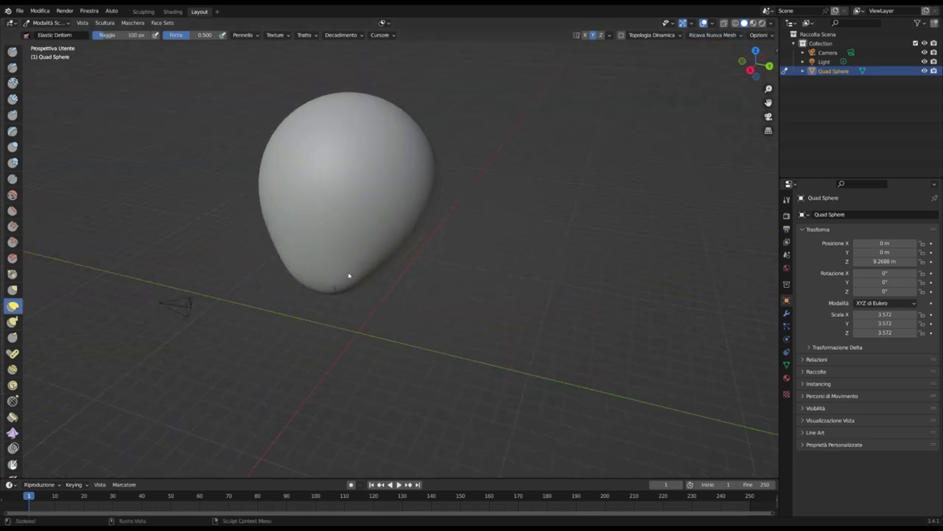
pyautogui.moveTo(271, 307)
pyautogui.mouseDown(button='middle')
pyautogui.moveTo(221, 126)
pyautogui.moveTo(421, 161)
pyautogui.moveTo(362, 175)
pyautogui.moveTo(336, 164)
pyautogui.mouseUp(button='middle')
# Stroke a horizontal brow line across the front with SculptDraw at a 250 px radius.
pyautogui.press('f')
pyautogui.click(221, 111)
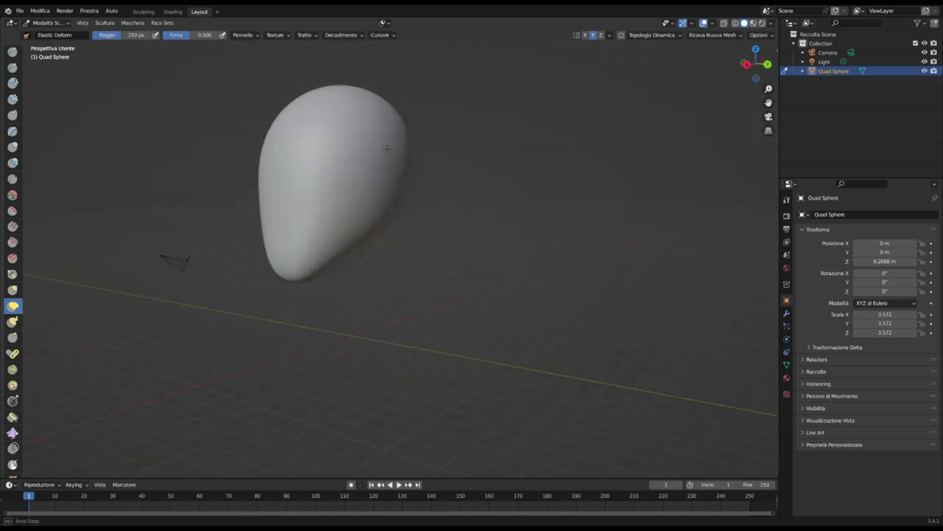
pyautogui.press('x')
pyautogui.moveTo(337, 130); pyautogui.dragTo(354, 159, button='middle')
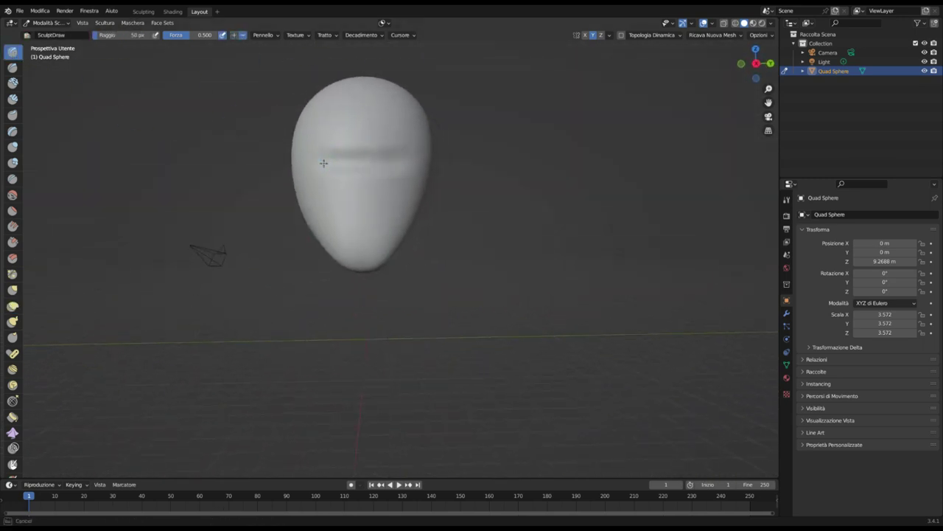
# Push in the eye sockets and pull out the nose with Elastic Deform at 50 px.
pyautogui.moveTo(407, 175)
pyautogui.mouseDown(button='middle')
pyautogui.moveTo(294, 177)
pyautogui.moveTo(329, 204)
pyautogui.moveTo(293, 247)
pyautogui.moveTo(366, 163)
pyautogui.moveTo(383, 191)
pyautogui.moveTo(347, 199)
pyautogui.moveTo(362, 218)
pyautogui.moveTo(409, 193)
pyautogui.moveTo(295, 163)
pyautogui.moveTo(372, 98)
pyautogui.moveTo(339, 184)
pyautogui.mouseUp(button='middle')
pyautogui.click(12, 305)
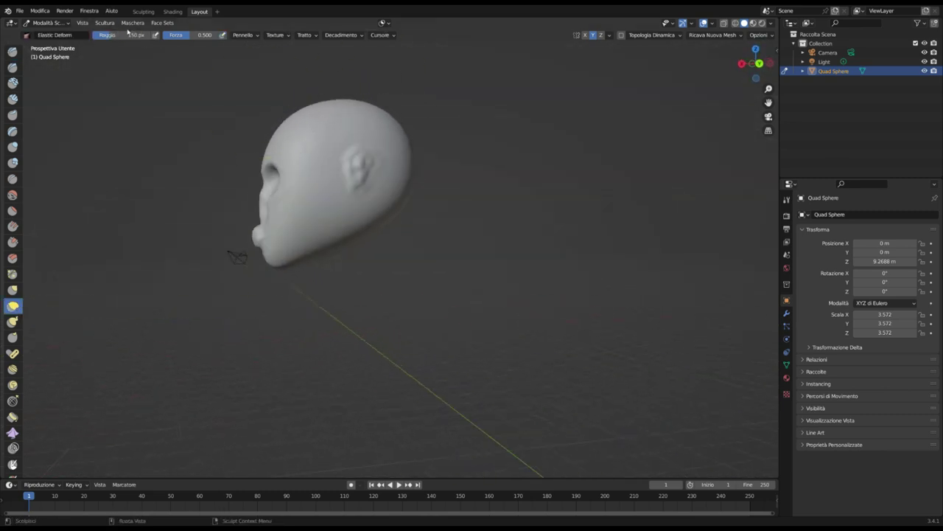
pyautogui.press('f')
pyautogui.click(338, 192)
pyautogui.moveTo(382, 225)
pyautogui.mouseDown(button='middle')
pyautogui.moveTo(378, 183)
pyautogui.moveTo(401, 211)
pyautogui.moveTo(375, 210)
pyautogui.moveTo(332, 184)
pyautogui.mouseUp(button='middle')
# Pull out the mouth and raise ear bumps on both sides with a 100 px brush.
pyautogui.moveTo(133, 35); pyautogui.dragTo(161, 44)
pyautogui.moveTo(361, 240); pyautogui.dragTo(376, 293, button='middle')
pyautogui.press('f')
pyautogui.click(179, 172)
pyautogui.moveTo(179, 173)
pyautogui.mouseDown(button='middle')
pyautogui.moveTo(278, 253)
pyautogui.moveTo(320, 238)
pyautogui.moveTo(343, 148)
pyautogui.moveTo(351, 176)
pyautogui.mouseUp(button='middle')
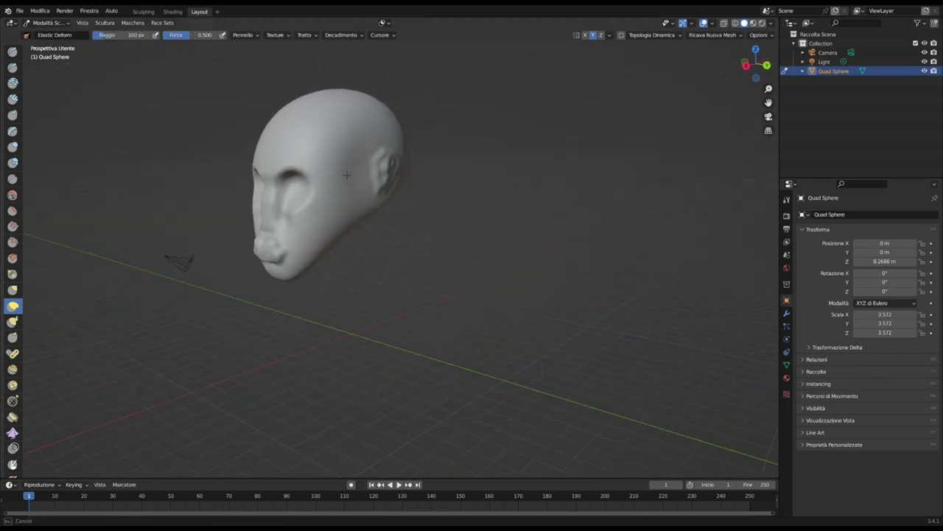
pyautogui.moveTo(386, 221)
pyautogui.mouseDown(button='middle')
pyautogui.moveTo(316, 226)
pyautogui.moveTo(347, 213)
pyautogui.moveTo(367, 164)
pyautogui.moveTo(359, 169)
pyautogui.moveTo(421, 172)
pyautogui.moveTo(443, 158)
pyautogui.moveTo(439, 140)
pyautogui.moveTo(424, 161)
pyautogui.moveTo(358, 196)
pyautogui.moveTo(421, 238)
pyautogui.moveTo(418, 213)
pyautogui.moveTo(348, 228)
pyautogui.moveTo(294, 210)
pyautogui.moveTo(317, 206)
pyautogui.moveTo(280, 209)
pyautogui.mouseUp(button='middle')
pyautogui.moveTo(325, 169)
pyautogui.mouseDown(button='middle')
pyautogui.moveTo(226, 200)
pyautogui.moveTo(263, 187)
pyautogui.moveTo(288, 125)
pyautogui.moveTo(348, 175)
pyautogui.moveTo(358, 154)
pyautogui.moveTo(347, 159)
pyautogui.mouseUp(button='middle')
# Deepen the eye sockets with Draw Sharp and a brief Elastic Deform pass.
pyautogui.click(12, 67)
pyautogui.moveTo(363, 199); pyautogui.dragTo(306, 182, button='middle')
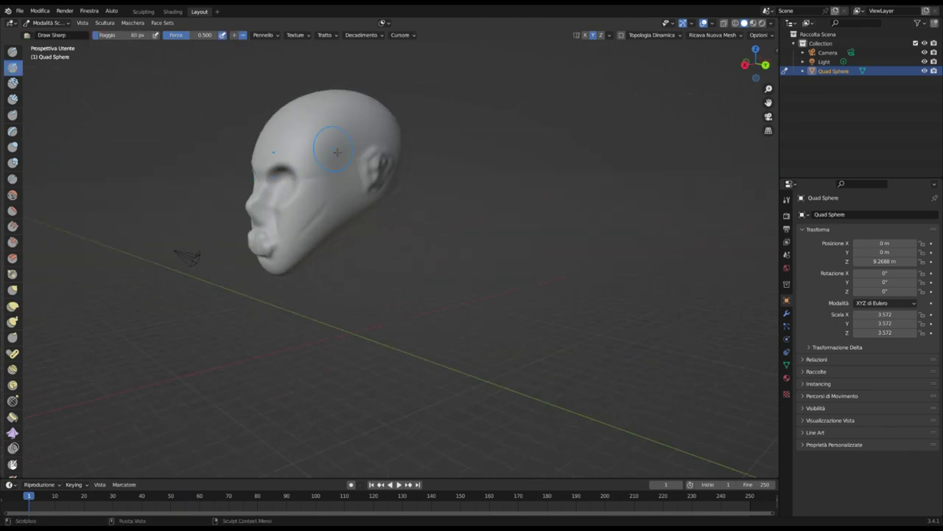
pyautogui.moveTo(324, 220); pyautogui.dragTo(358, 199, button='middle')
pyautogui.click(12, 305)
pyautogui.moveTo(332, 148)
pyautogui.mouseDown(button='middle')
pyautogui.moveTo(357, 136)
pyautogui.moveTo(346, 170)
pyautogui.moveTo(325, 192)
pyautogui.moveTo(374, 201)
pyautogui.moveTo(347, 195)
pyautogui.mouseUp(button='middle')
# Carve 25 px Draw Sharp creases across the forehead and along the nose.
pyautogui.click(12, 66)
pyautogui.moveTo(310, 184); pyautogui.dragTo(313, 206)
pyautogui.moveTo(313, 206); pyautogui.dragTo(372, 196, button='middle')
pyautogui.click(12, 98)
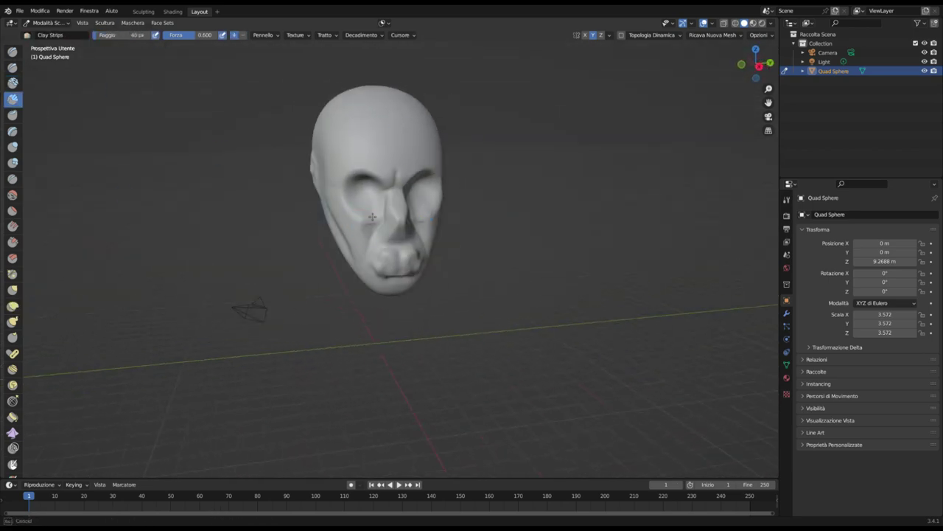
# Build up eyelids and brow wrinkles with Clay Strips at 40 px, 0.6 strength.
pyautogui.moveTo(368, 238)
pyautogui.mouseDown(button='middle')
pyautogui.moveTo(312, 201)
pyautogui.moveTo(293, 240)
pyautogui.moveTo(354, 214)
pyautogui.moveTo(347, 224)
pyautogui.moveTo(320, 208)
pyautogui.moveTo(328, 200)
pyautogui.mouseUp(button='middle')
pyautogui.moveTo(278, 227)
pyautogui.mouseDown(button='middle')
pyautogui.moveTo(315, 214)
pyautogui.moveTo(338, 128)
pyautogui.moveTo(363, 190)
pyautogui.moveTo(351, 252)
pyautogui.moveTo(382, 109)
pyautogui.moveTo(307, 243)
pyautogui.moveTo(323, 238)
pyautogui.moveTo(312, 206)
pyautogui.moveTo(356, 179)
pyautogui.mouseUp(button='middle')
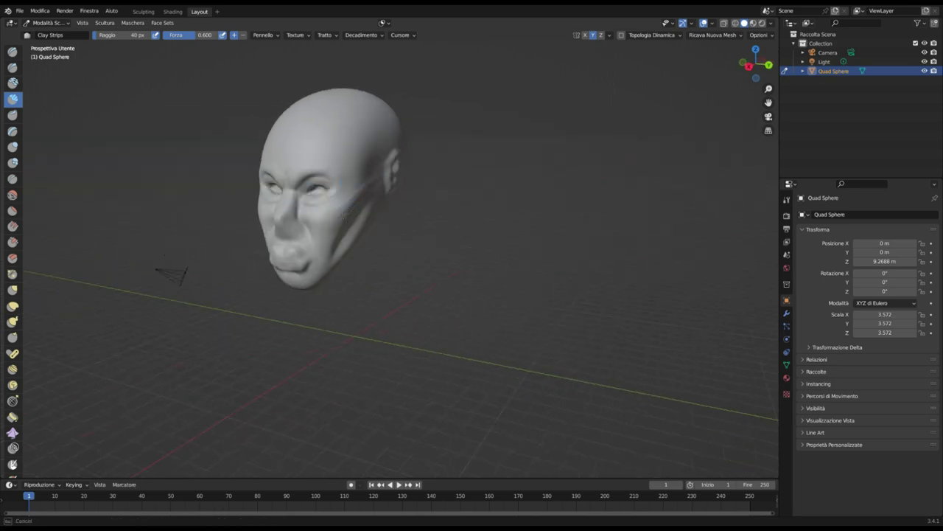
pyautogui.moveTo(342, 217); pyautogui.dragTo(377, 157, button='middle')
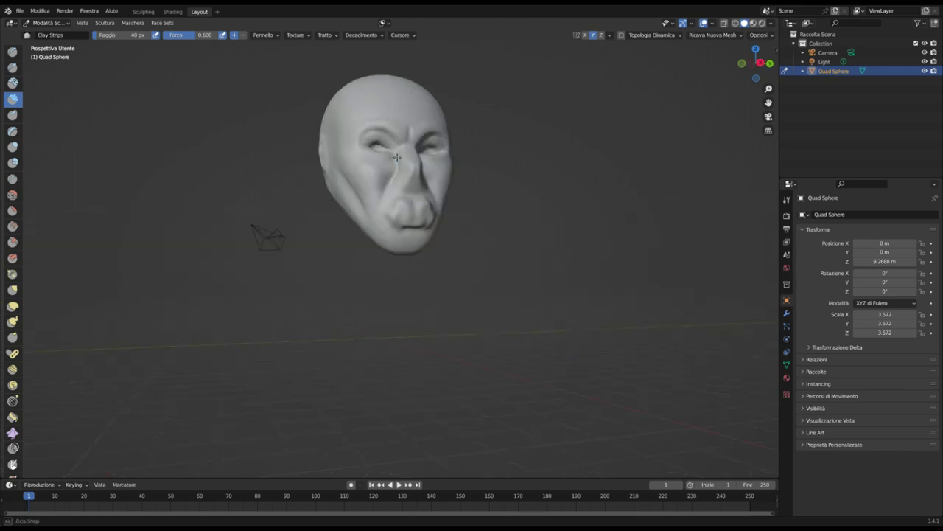
pyautogui.moveTo(343, 200); pyautogui.dragTo(168, 196, button='middle')
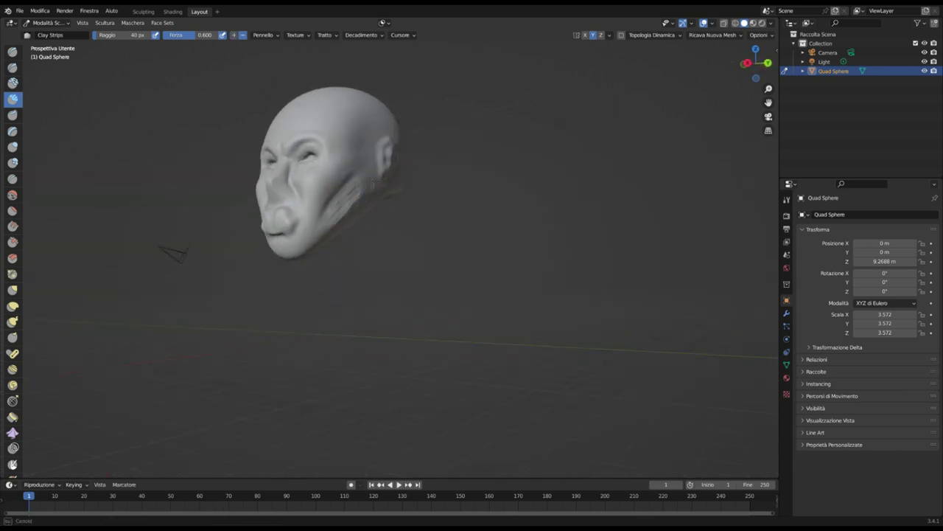
pyautogui.moveTo(336, 221); pyautogui.dragTo(357, 171, button='middle')
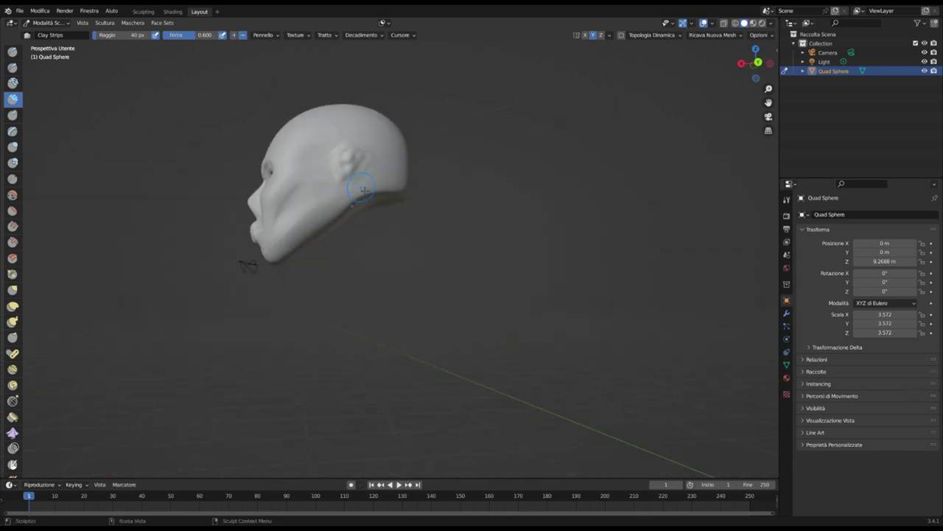
pyautogui.moveTo(248, 265)
pyautogui.mouseDown(button='middle')
pyautogui.moveTo(400, 263)
pyautogui.moveTo(288, 241)
pyautogui.moveTo(404, 193)
pyautogui.moveTo(390, 184)
pyautogui.moveTo(377, 203)
pyautogui.moveTo(301, 199)
pyautogui.moveTo(335, 214)
pyautogui.moveTo(324, 214)
pyautogui.moveTo(357, 208)
pyautogui.moveTo(457, 228)
pyautogui.mouseUp(button='middle')
# Zoom in and add Clay Strips cheek folds beside the nose.
pyautogui.scroll(3, 356, 207)
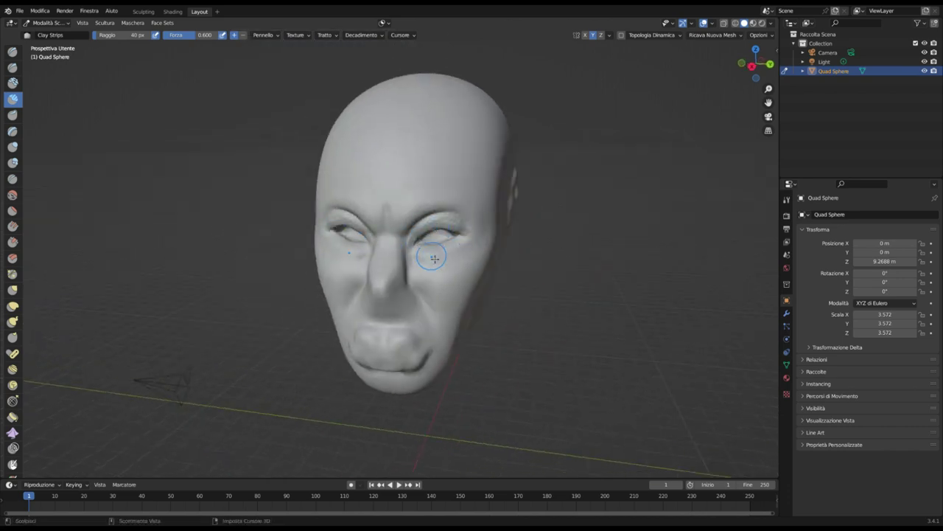
pyautogui.moveTo(436, 227)
pyautogui.mouseDown(button='middle')
pyautogui.moveTo(391, 153)
pyautogui.moveTo(486, 158)
pyautogui.moveTo(443, 177)
pyautogui.mouseUp(button='middle')
pyautogui.moveTo(391, 231); pyautogui.dragTo(435, 186, button='middle')
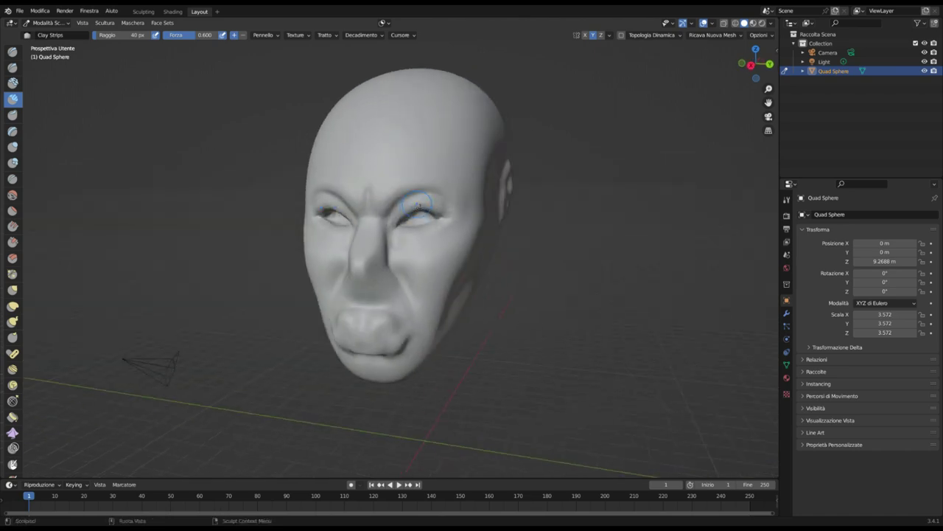
pyautogui.moveTo(394, 237)
pyautogui.mouseDown(button='middle')
pyautogui.moveTo(442, 244)
pyautogui.moveTo(380, 261)
pyautogui.moveTo(332, 230)
pyautogui.moveTo(415, 196)
pyautogui.moveTo(378, 59)
pyautogui.mouseUp(button='middle')
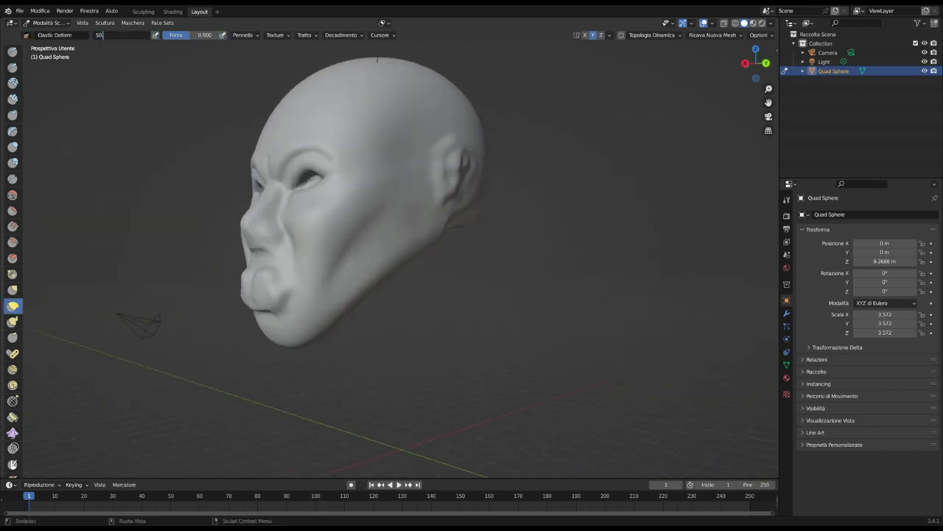
pyautogui.moveTo(280, 183)
pyautogui.mouseDown(button='middle')
pyautogui.moveTo(421, 242)
pyautogui.moveTo(382, 198)
pyautogui.mouseUp(button='middle')
# Sharpen the cheek folds with Draw and 20 px Draw Sharp strokes.
pyautogui.press('x')
pyautogui.hotkey('shift', 'x')
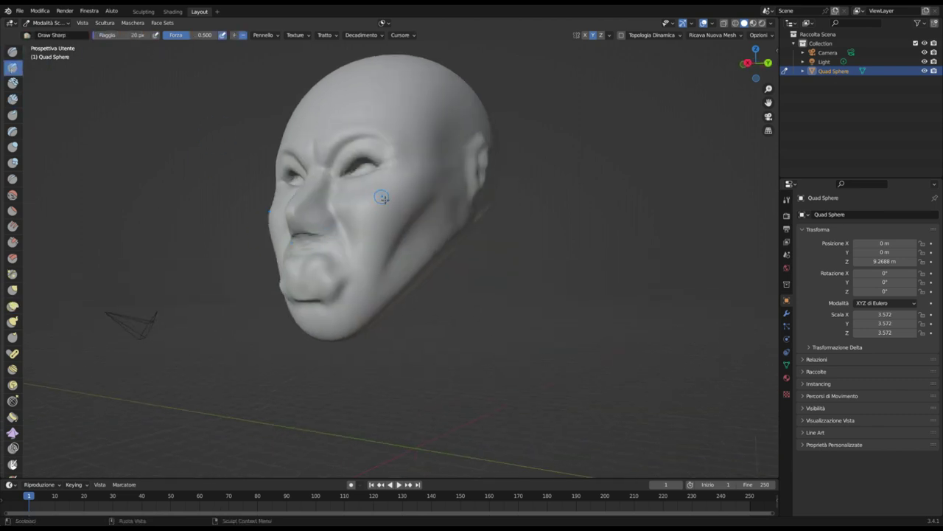
pyautogui.moveTo(330, 238)
pyautogui.mouseDown(button='middle')
pyautogui.moveTo(317, 236)
pyautogui.moveTo(343, 227)
pyautogui.moveTo(309, 354)
pyautogui.mouseUp(button='middle')
pyautogui.moveTo(301, 389)
pyautogui.mouseDown(button='middle')
pyautogui.moveTo(405, 200)
pyautogui.moveTo(354, 221)
pyautogui.moveTo(317, 206)
pyautogui.mouseUp(button='middle')
# Fill out the lip area with Clay Strips, then smooth it with 100 px Elastic Deform.
pyautogui.press('c')
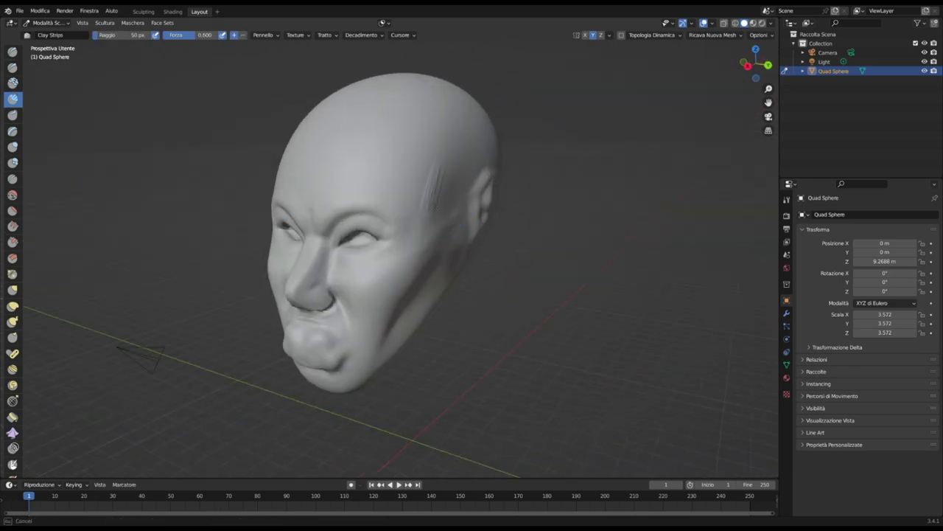
pyautogui.moveTo(452, 142)
pyautogui.mouseDown(button='middle')
pyautogui.moveTo(370, 190)
pyautogui.moveTo(402, 171)
pyautogui.moveTo(413, 185)
pyautogui.moveTo(457, 184)
pyautogui.moveTo(347, 185)
pyautogui.moveTo(379, 185)
pyautogui.moveTo(254, 125)
pyautogui.moveTo(405, 204)
pyautogui.moveTo(447, 264)
pyautogui.moveTo(139, 36)
pyautogui.mouseUp(button='middle')
pyautogui.press('e')
pyautogui.moveTo(402, 306)
pyautogui.mouseDown(button='middle')
pyautogui.moveTo(369, 248)
pyautogui.moveTo(397, 228)
pyautogui.moveTo(442, 236)
pyautogui.mouseUp(button='middle')
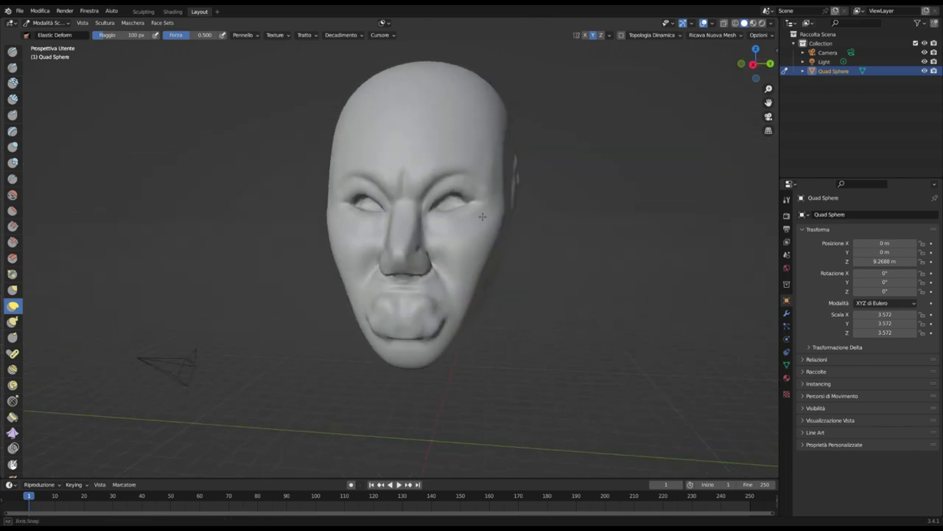
# Add volume to the lips with 45 px, 0.6 strength Clay Strips.
pyautogui.press('c')
pyautogui.moveTo(454, 191)
pyautogui.mouseDown(button='middle')
pyautogui.moveTo(343, 259)
pyautogui.moveTo(391, 204)
pyautogui.moveTo(384, 221)
pyautogui.moveTo(392, 218)
pyautogui.mouseUp(button='middle')
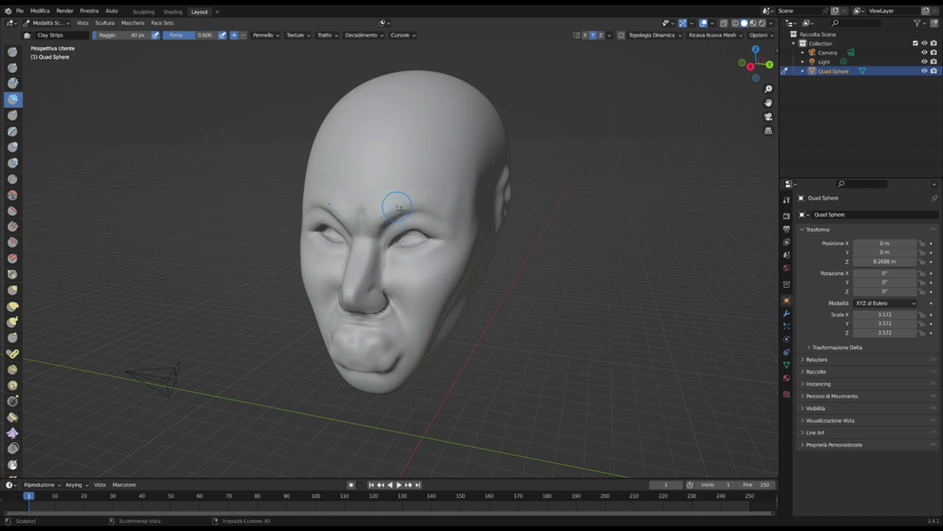
pyautogui.moveTo(409, 173)
pyautogui.mouseDown(button='middle')
pyautogui.moveTo(369, 156)
pyautogui.moveTo(383, 171)
pyautogui.moveTo(424, 174)
pyautogui.moveTo(383, 177)
pyautogui.mouseUp(button='middle')
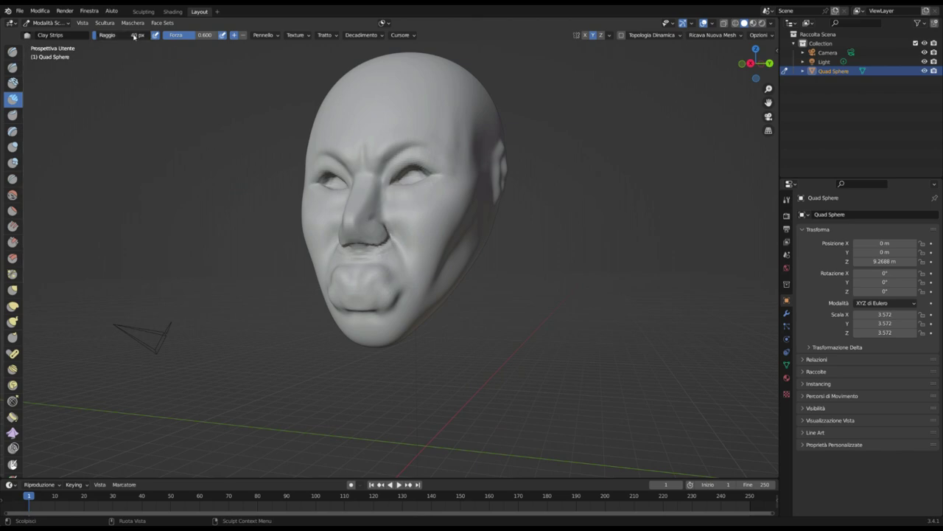
pyautogui.moveTo(413, 295)
pyautogui.mouseDown(button='middle')
pyautogui.moveTo(339, 258)
pyautogui.moveTo(253, 337)
pyautogui.moveTo(532, 256)
pyautogui.moveTo(420, 209)
pyautogui.moveTo(226, 254)
pyautogui.moveTo(306, 171)
pyautogui.moveTo(356, 154)
pyautogui.moveTo(386, 233)
pyautogui.moveTo(310, 226)
pyautogui.moveTo(460, 246)
pyautogui.moveTo(451, 200)
pyautogui.moveTo(394, 213)
pyautogui.moveTo(463, 276)
pyautogui.moveTo(287, 284)
pyautogui.moveTo(376, 265)
pyautogui.moveTo(327, 247)
pyautogui.moveTo(344, 231)
pyautogui.moveTo(334, 213)
pyautogui.moveTo(442, 214)
pyautogui.moveTo(286, 248)
pyautogui.moveTo(384, 135)
pyautogui.moveTo(337, 268)
pyautogui.moveTo(349, 256)
pyautogui.moveTo(335, 240)
pyautogui.moveTo(390, 211)
pyautogui.moveTo(432, 147)
pyautogui.moveTo(404, 189)
pyautogui.mouseUp(button='middle')
pyautogui.moveTo(234, 141); pyautogui.dragTo(387, 155, button='middle')
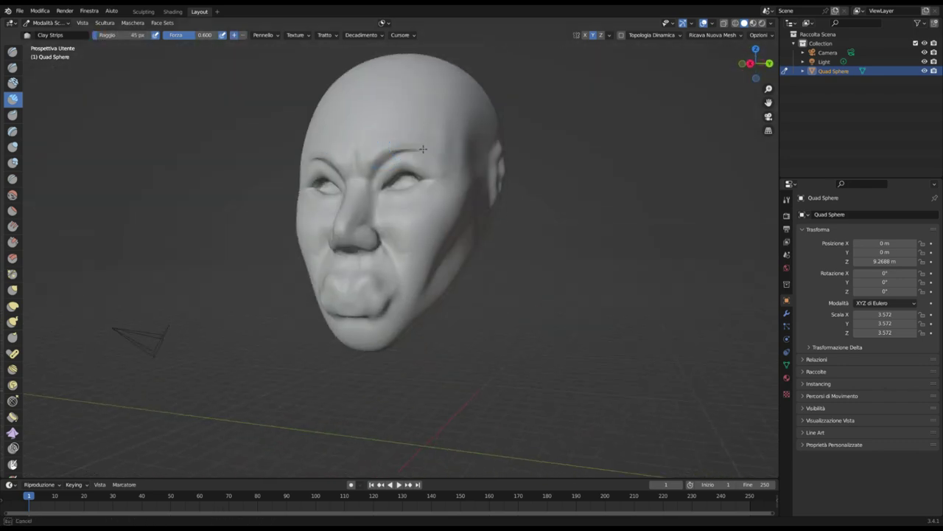
pyautogui.moveTo(447, 163)
pyautogui.mouseDown(button='middle')
pyautogui.moveTo(401, 204)
pyautogui.moveTo(390, 161)
pyautogui.moveTo(341, 155)
pyautogui.mouseUp(button='middle')
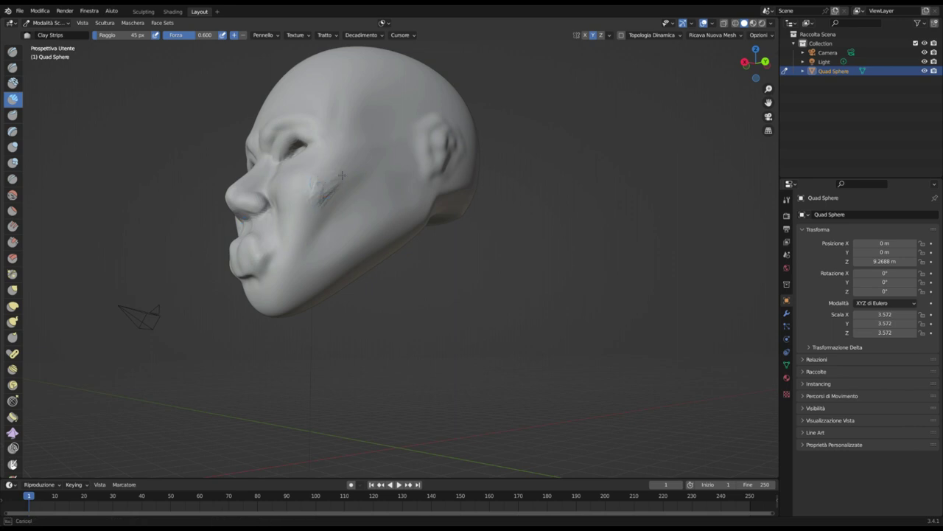
# Push the mouth area further out, checking it in profile and front views.
pyautogui.moveTo(319, 202); pyautogui.dragTo(285, 249, button='middle')
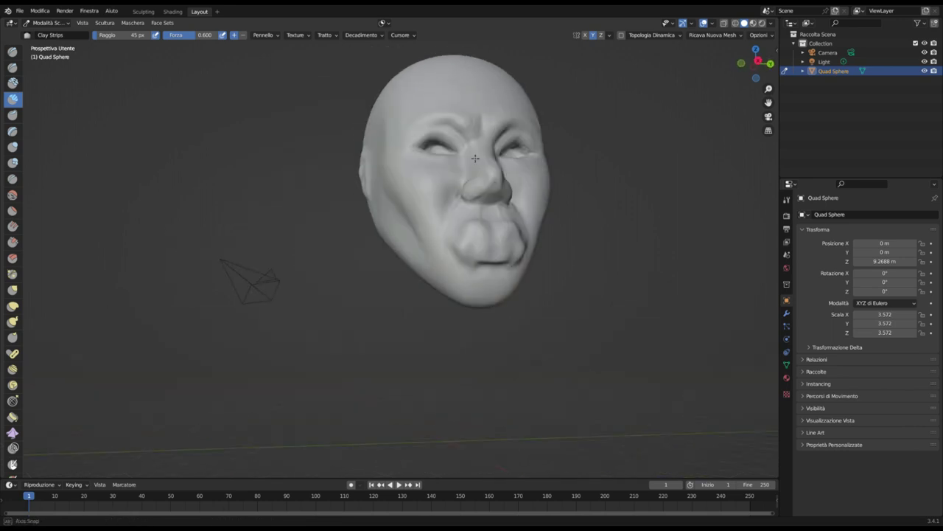
pyautogui.moveTo(286, 268)
pyautogui.mouseDown(button='middle')
pyautogui.moveTo(397, 235)
pyautogui.moveTo(301, 233)
pyautogui.mouseUp(button='middle')
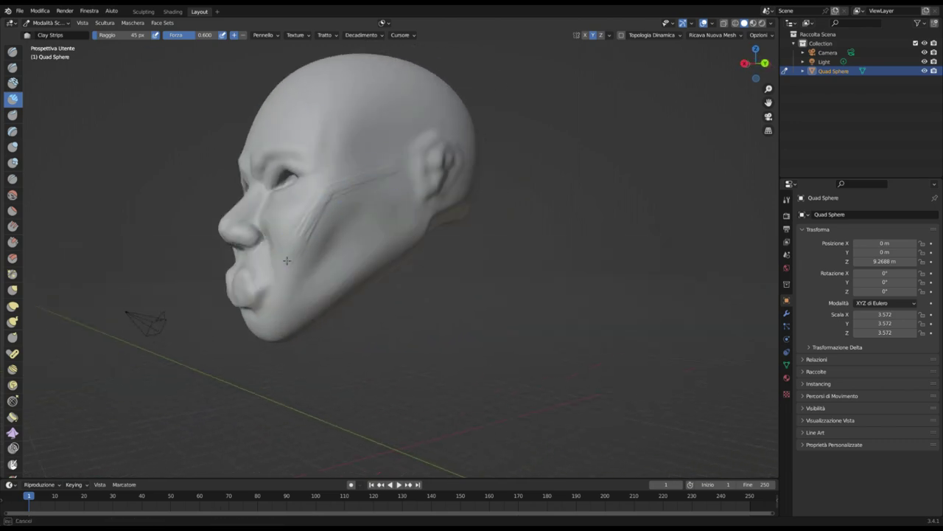
pyautogui.moveTo(402, 169); pyautogui.dragTo(421, 209, button='middle')
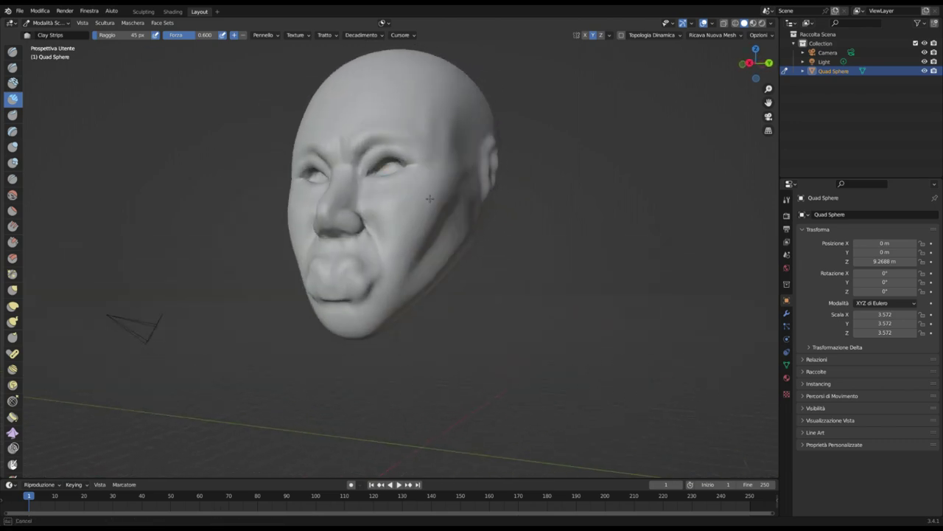
pyautogui.moveTo(232, 174); pyautogui.dragTo(265, 185, button='middle')
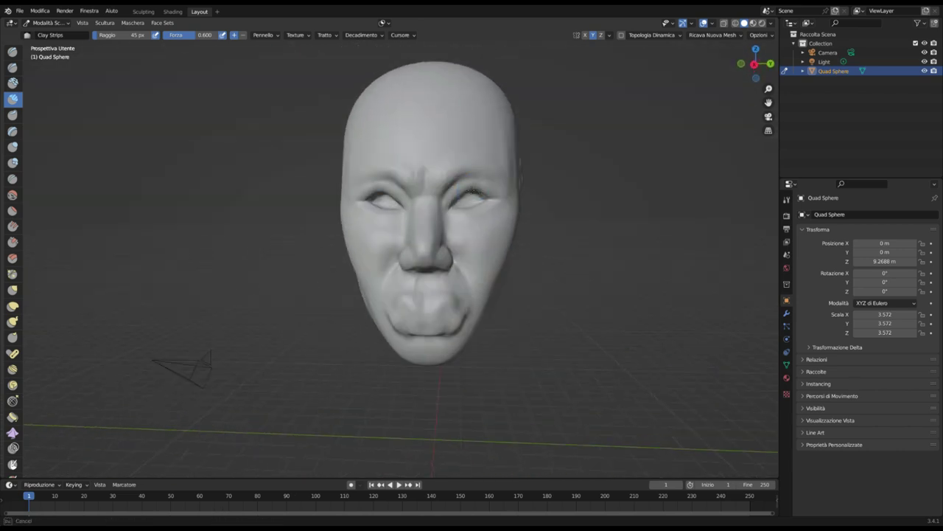
pyautogui.moveTo(469, 195)
pyautogui.mouseDown(button='middle')
pyautogui.moveTo(384, 210)
pyautogui.moveTo(396, 221)
pyautogui.moveTo(319, 189)
pyautogui.moveTo(350, 219)
pyautogui.moveTo(376, 212)
pyautogui.mouseUp(button='middle')
pyautogui.moveTo(403, 163)
pyautogui.mouseDown(button='middle')
pyautogui.moveTo(366, 231)
pyautogui.moveTo(511, 243)
pyautogui.moveTo(406, 251)
pyautogui.mouseUp(button='middle')
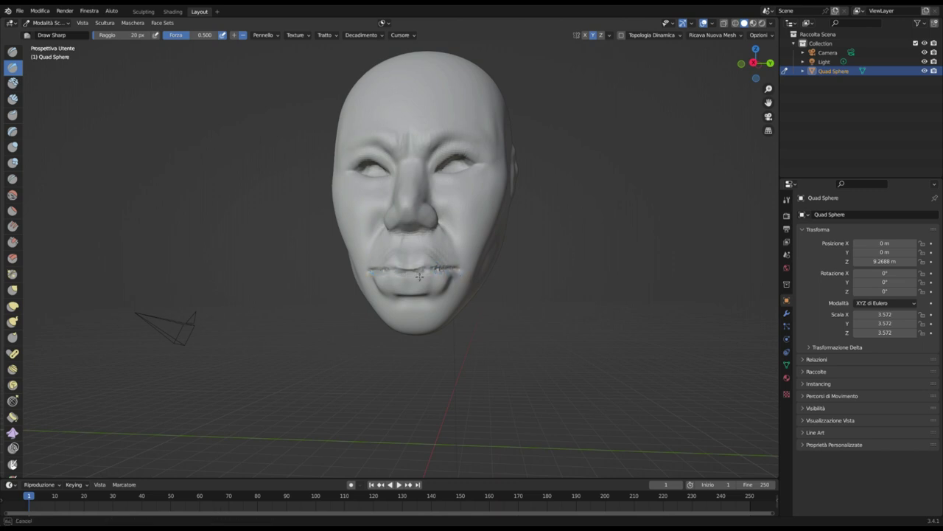
# Carve a 20 px, 0.5 strength Draw Sharp line between the upper and lower lips.
pyautogui.moveTo(441, 262)
pyautogui.mouseDown(button='middle')
pyautogui.moveTo(310, 271)
pyautogui.moveTo(328, 279)
pyautogui.moveTo(398, 259)
pyautogui.moveTo(291, 253)
pyautogui.moveTo(347, 251)
pyautogui.moveTo(308, 237)
pyautogui.mouseUp(button='middle')
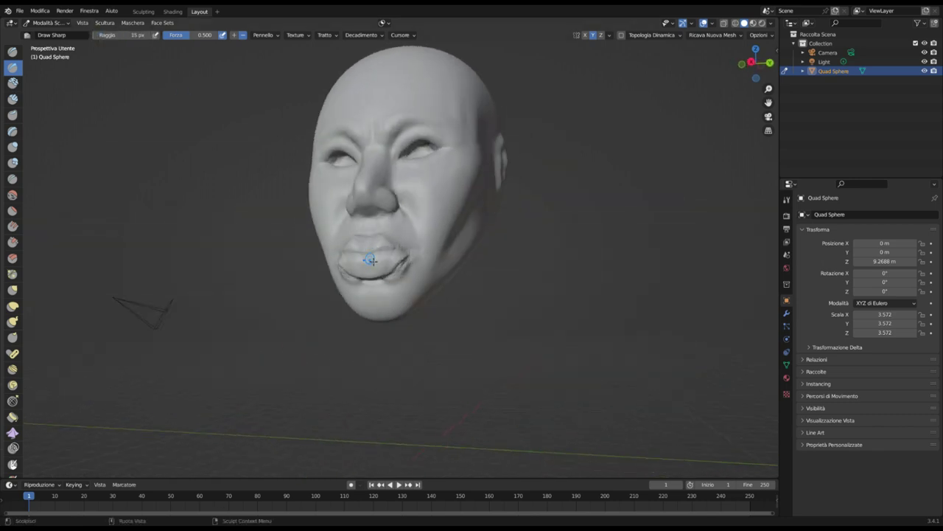
pyautogui.moveTo(337, 256)
pyautogui.mouseDown(button='middle')
pyautogui.moveTo(358, 105)
pyautogui.moveTo(331, 208)
pyautogui.mouseUp(button='middle')
pyautogui.moveTo(428, 122)
pyautogui.mouseDown(button='middle')
pyautogui.moveTo(509, 258)
pyautogui.moveTo(426, 352)
pyautogui.mouseUp(button='middle')
pyautogui.moveTo(422, 310)
pyautogui.mouseDown(button='middle')
pyautogui.moveTo(369, 288)
pyautogui.moveTo(325, 250)
pyautogui.moveTo(400, 211)
pyautogui.moveTo(229, 226)
pyautogui.moveTo(338, 248)
pyautogui.moveTo(482, 258)
pyautogui.moveTo(367, 293)
pyautogui.moveTo(435, 273)
pyautogui.moveTo(496, 270)
pyautogui.moveTo(420, 259)
pyautogui.mouseUp(button='middle')
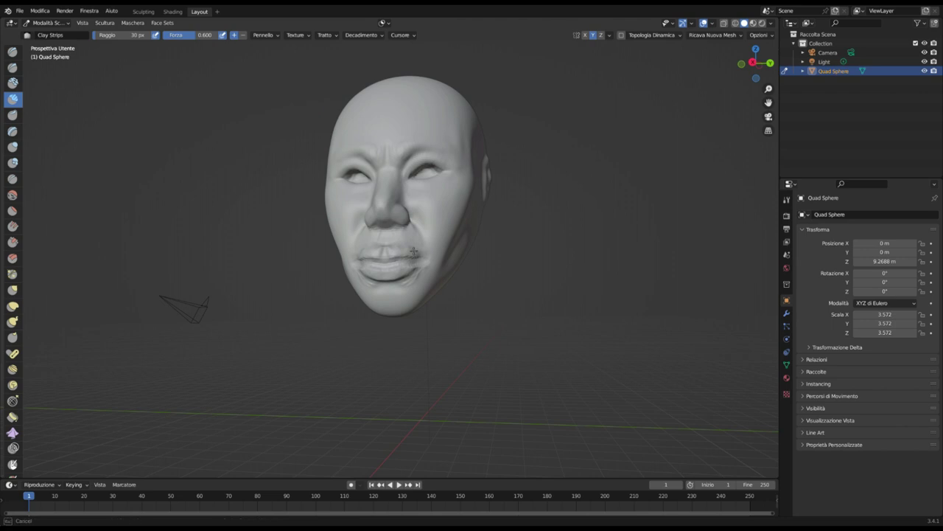
# Pull the lips into shape with Grab, then thicken them with Clay Strips.
pyautogui.moveTo(412, 252)
pyautogui.mouseDown(button='middle')
pyautogui.moveTo(277, 283)
pyautogui.moveTo(434, 253)
pyautogui.moveTo(496, 266)
pyautogui.moveTo(455, 257)
pyautogui.moveTo(467, 225)
pyautogui.moveTo(391, 255)
pyautogui.moveTo(400, 268)
pyautogui.moveTo(361, 266)
pyautogui.moveTo(413, 262)
pyautogui.mouseUp(button='middle')
pyautogui.press('g')
pyautogui.click(13, 98)
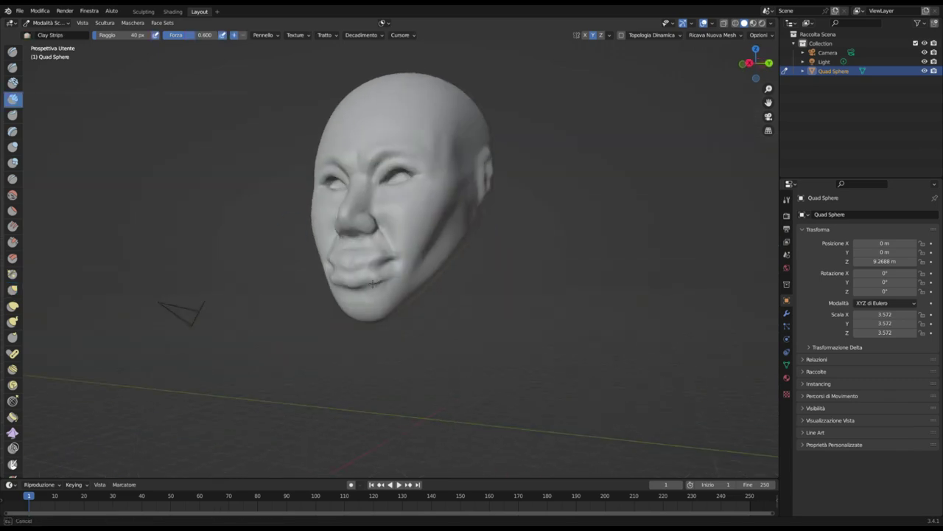
pyautogui.moveTo(341, 280)
pyautogui.mouseDown(button='middle')
pyautogui.moveTo(398, 230)
pyautogui.moveTo(308, 272)
pyautogui.moveTo(471, 273)
pyautogui.moveTo(424, 243)
pyautogui.moveTo(346, 266)
pyautogui.moveTo(369, 273)
pyautogui.moveTo(325, 288)
pyautogui.moveTo(360, 305)
pyautogui.moveTo(326, 255)
pyautogui.moveTo(325, 236)
pyautogui.moveTo(339, 222)
pyautogui.mouseUp(button='middle')
pyautogui.moveTo(347, 276)
pyautogui.mouseDown(button='middle')
pyautogui.moveTo(391, 274)
pyautogui.moveTo(372, 277)
pyautogui.moveTo(451, 228)
pyautogui.mouseUp(button='middle')
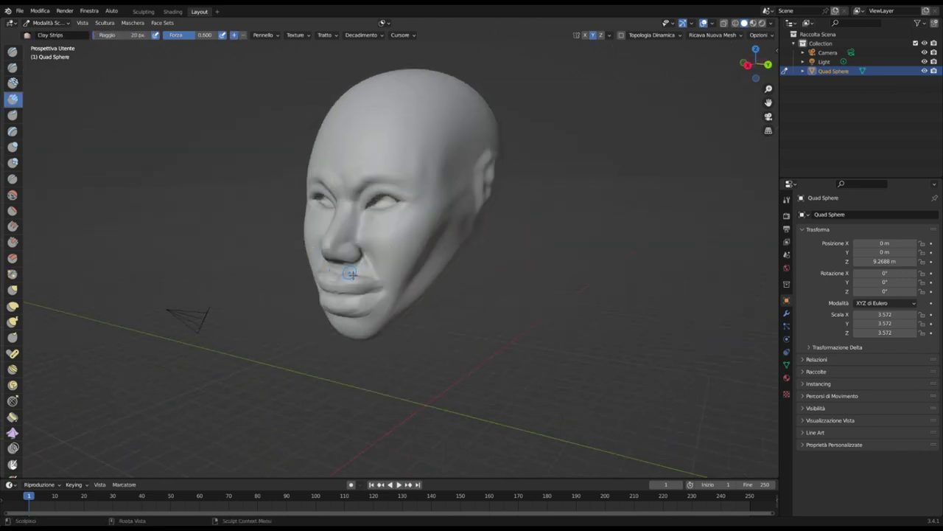
pyautogui.moveTo(349, 279)
pyautogui.mouseDown(button='middle')
pyautogui.moveTo(295, 258)
pyautogui.moveTo(401, 254)
pyautogui.moveTo(375, 258)
pyautogui.mouseUp(button='middle')
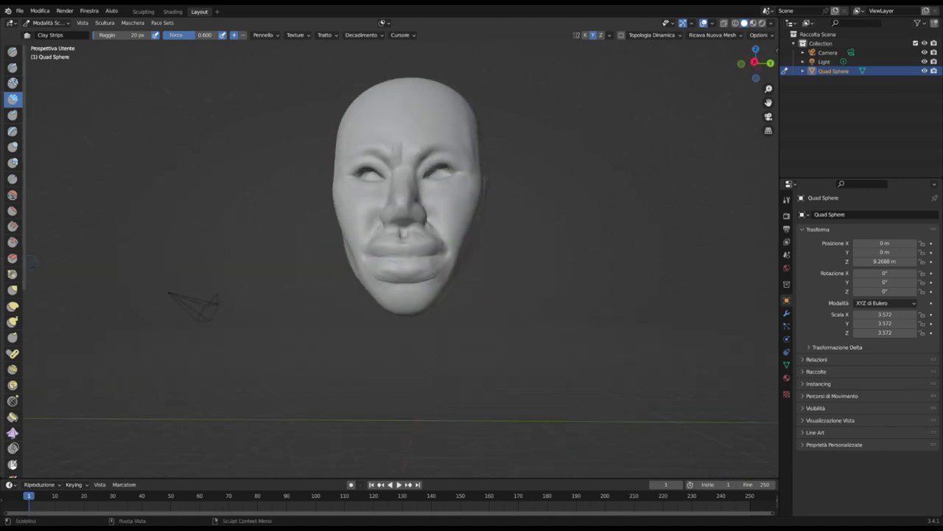
# Reshape the mouth corners and cheeks using Grab, Crease and Clay Strips.
pyautogui.press('g')
pyautogui.moveTo(168, 47)
pyautogui.mouseDown(button='middle')
pyautogui.moveTo(396, 271)
pyautogui.moveTo(285, 268)
pyautogui.moveTo(305, 270)
pyautogui.moveTo(355, 218)
pyautogui.moveTo(413, 242)
pyautogui.moveTo(325, 154)
pyautogui.mouseUp(button='middle')
pyautogui.hotkey('shift', 'c')
pyautogui.click(13, 99)
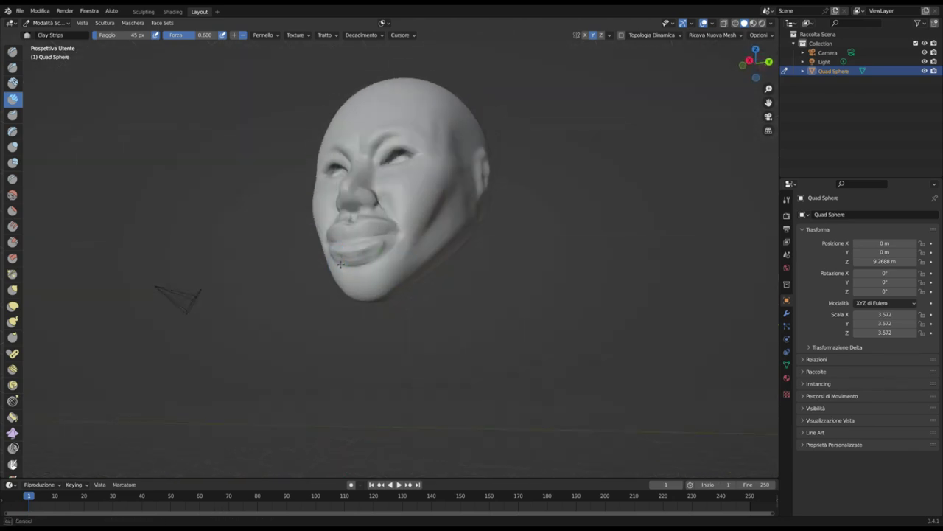
pyautogui.moveTo(350, 262)
pyautogui.mouseDown(button='middle')
pyautogui.moveTo(467, 252)
pyautogui.moveTo(457, 266)
pyautogui.moveTo(14, 70)
pyautogui.mouseUp(button='middle')
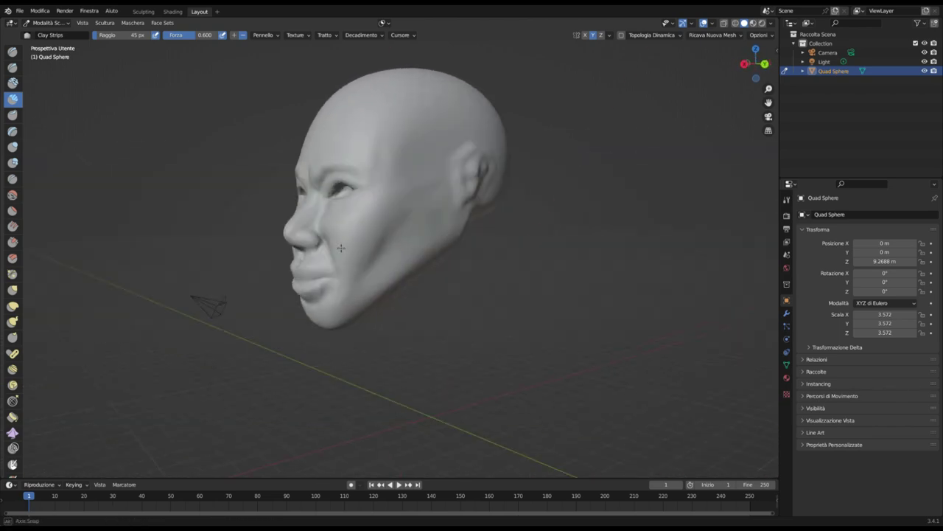
pyautogui.moveTo(243, 136)
pyautogui.mouseDown(button='middle')
pyautogui.moveTo(376, 301)
pyautogui.moveTo(395, 255)
pyautogui.mouseUp(button='middle')
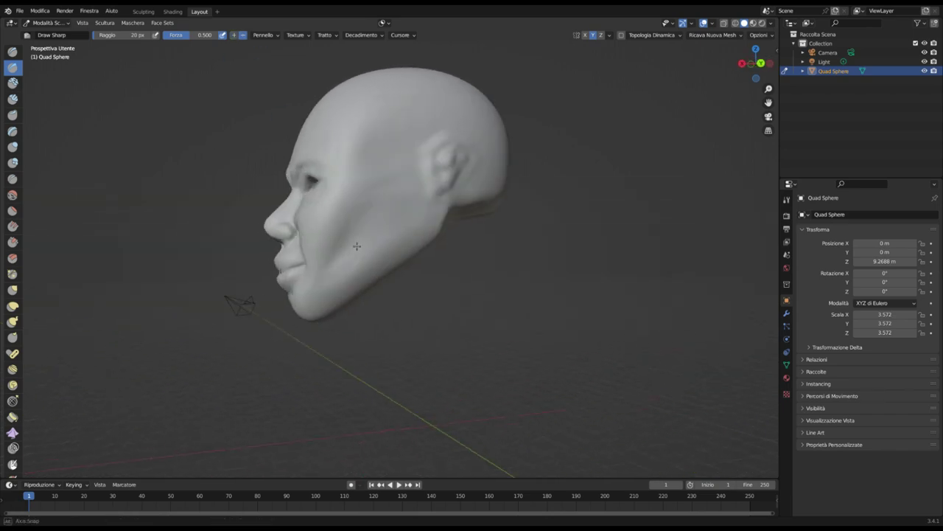
# Sharpen the nose bridge and nostrils with 20 px, 0.5 strength Draw Sharp strokes.
pyautogui.moveTo(381, 259); pyautogui.dragTo(221, 249, button='middle')
pyautogui.moveTo(411, 280); pyautogui.dragTo(132, 34, button='middle')
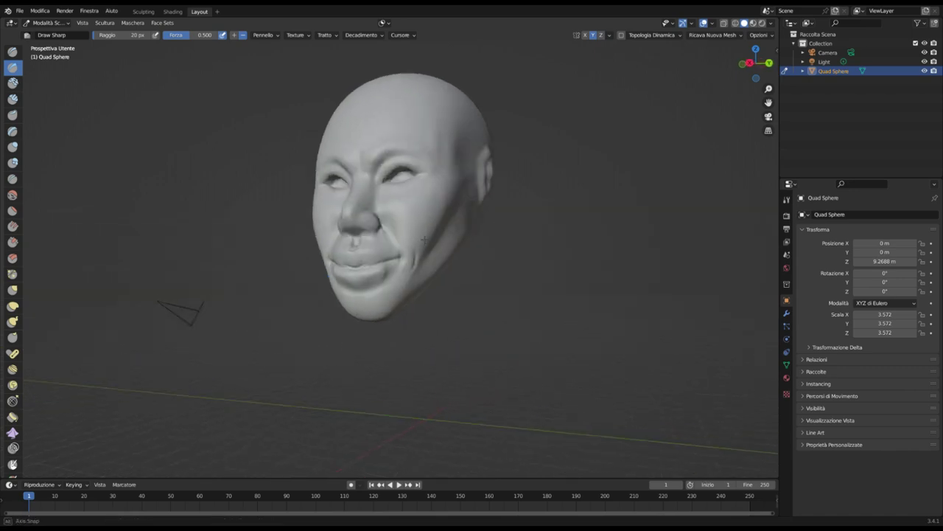
pyautogui.moveTo(395, 271)
pyautogui.mouseDown(button='middle')
pyautogui.moveTo(422, 284)
pyautogui.moveTo(347, 189)
pyautogui.moveTo(329, 288)
pyautogui.moveTo(410, 164)
pyautogui.mouseUp(button='middle')
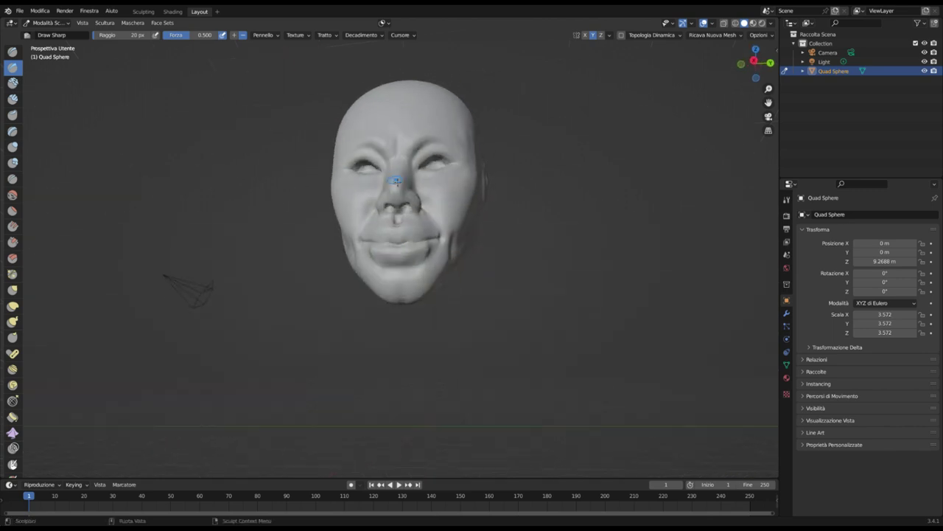
pyautogui.moveTo(410, 164)
pyautogui.mouseDown(button='middle')
pyautogui.moveTo(346, 221)
pyautogui.moveTo(384, 199)
pyautogui.moveTo(387, 215)
pyautogui.moveTo(437, 224)
pyautogui.moveTo(390, 211)
pyautogui.moveTo(404, 236)
pyautogui.moveTo(328, 213)
pyautogui.moveTo(391, 213)
pyautogui.moveTo(471, 163)
pyautogui.moveTo(413, 222)
pyautogui.mouseUp(button='middle')
pyautogui.press('c')
# Reshape the back and top of the skull with Elastic Deform at a 250 px radius.
pyautogui.write('250')
pyautogui.press('Return')
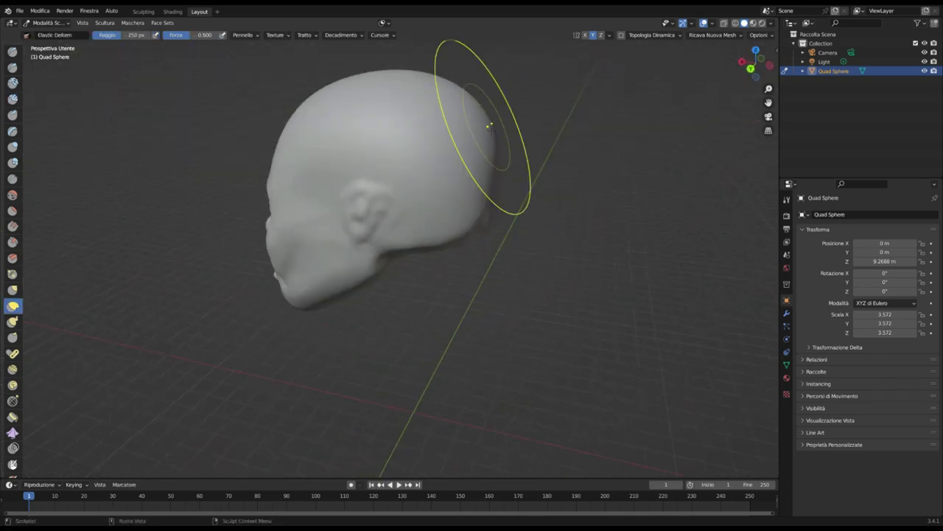
pyautogui.press('c')
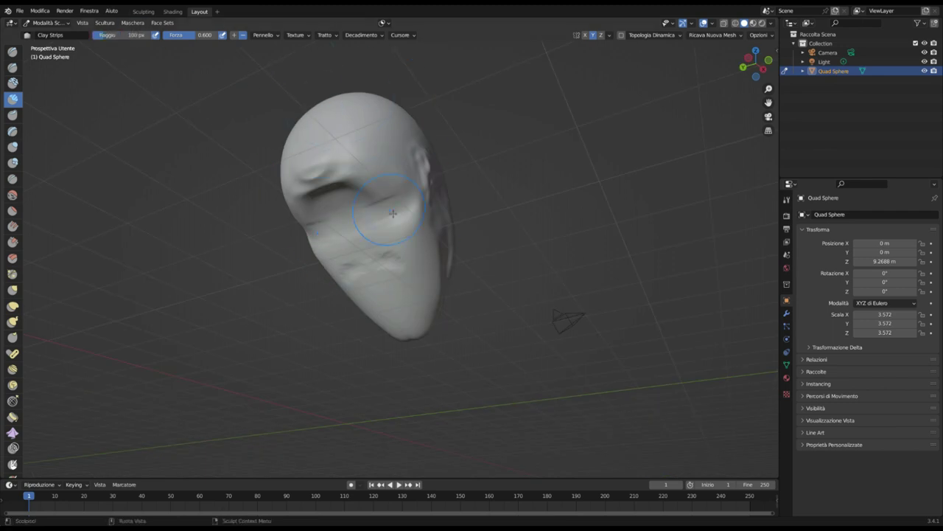
pyautogui.moveTo(314, 223)
pyautogui.mouseDown(button='middle')
pyautogui.moveTo(378, 194)
pyautogui.moveTo(308, 198)
pyautogui.moveTo(353, 224)
pyautogui.moveTo(327, 73)
pyautogui.mouseUp(button='middle')
pyautogui.moveTo(350, 154)
pyautogui.mouseDown(button='middle')
pyautogui.moveTo(292, 173)
pyautogui.moveTo(379, 212)
pyautogui.mouseUp(button='middle')
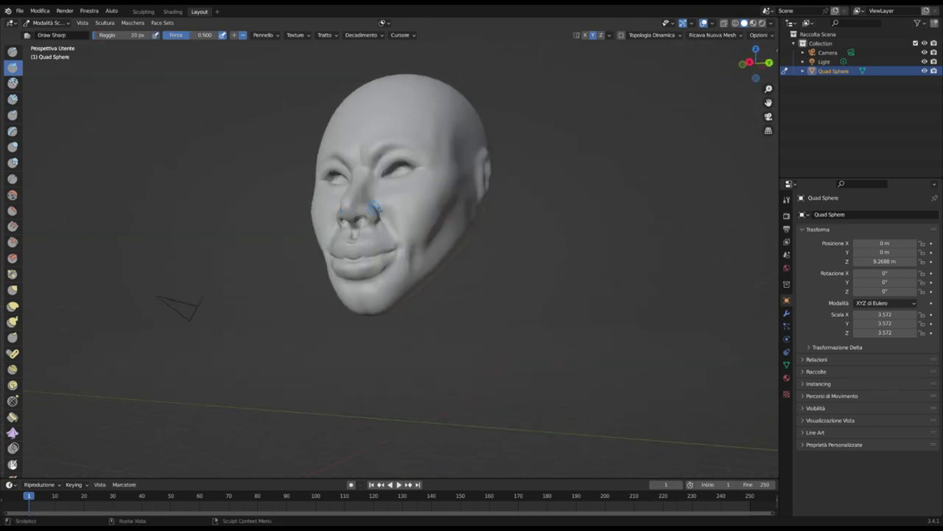
# Deepen the nostrils and refine the cheek folds with 60 px Clay Strips.
pyautogui.moveTo(173, 245); pyautogui.dragTo(322, 194, button='middle')
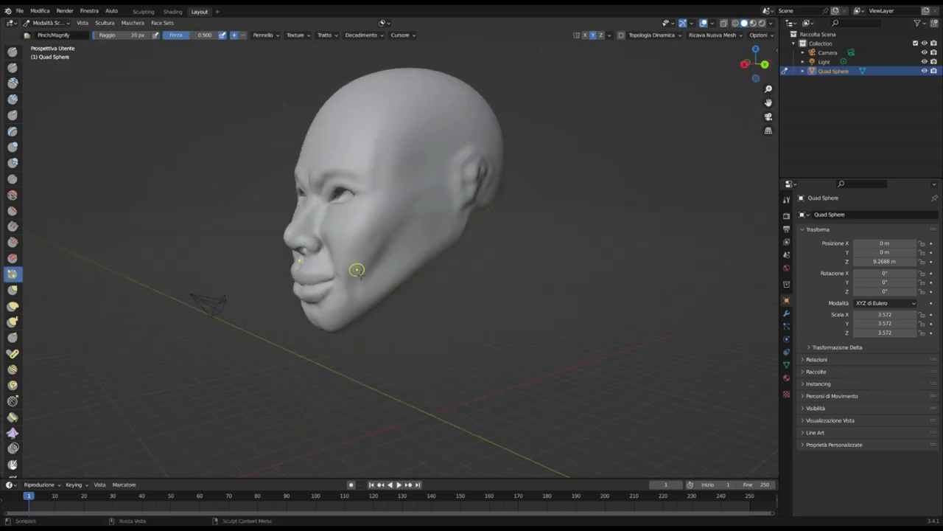
pyautogui.moveTo(331, 278)
pyautogui.mouseDown(button='middle')
pyautogui.moveTo(378, 247)
pyautogui.moveTo(383, 227)
pyautogui.moveTo(295, 243)
pyautogui.mouseUp(button='middle')
pyautogui.moveTo(139, 61)
pyautogui.mouseDown(button='middle')
pyautogui.moveTo(379, 288)
pyautogui.moveTo(396, 329)
pyautogui.moveTo(352, 175)
pyautogui.mouseUp(button='middle')
pyautogui.press('c')
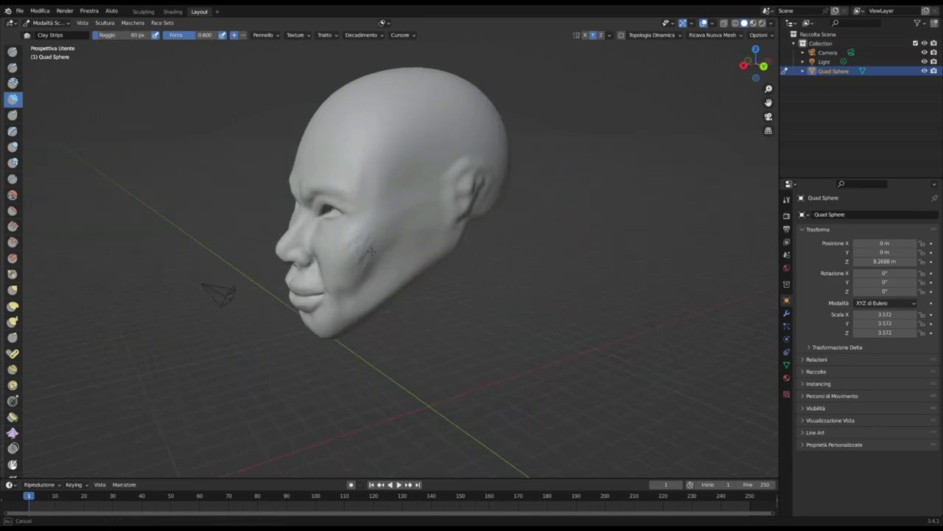
pyautogui.moveTo(337, 239)
pyautogui.mouseDown(button='middle')
pyautogui.moveTo(415, 246)
pyautogui.moveTo(312, 238)
pyautogui.moveTo(449, 238)
pyautogui.moveTo(448, 187)
pyautogui.moveTo(413, 151)
pyautogui.moveTo(347, 137)
pyautogui.moveTo(436, 129)
pyautogui.moveTo(445, 143)
pyautogui.mouseUp(button='middle')
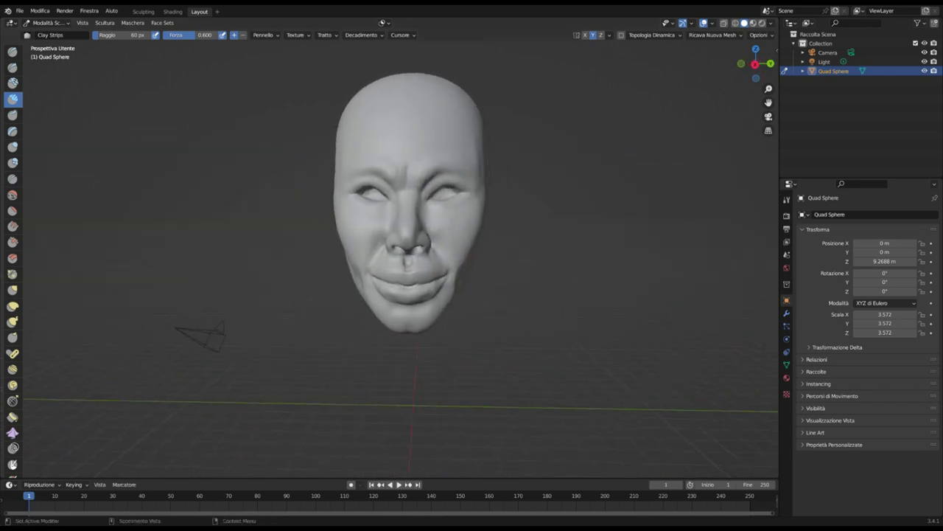
pyautogui.moveTo(602, 218)
pyautogui.mouseDown(button='middle')
pyautogui.moveTo(560, 218)
pyautogui.moveTo(590, 219)
pyautogui.moveTo(590, 243)
pyautogui.moveTo(589, 221)
pyautogui.moveTo(546, 233)
pyautogui.mouseUp(button='middle')
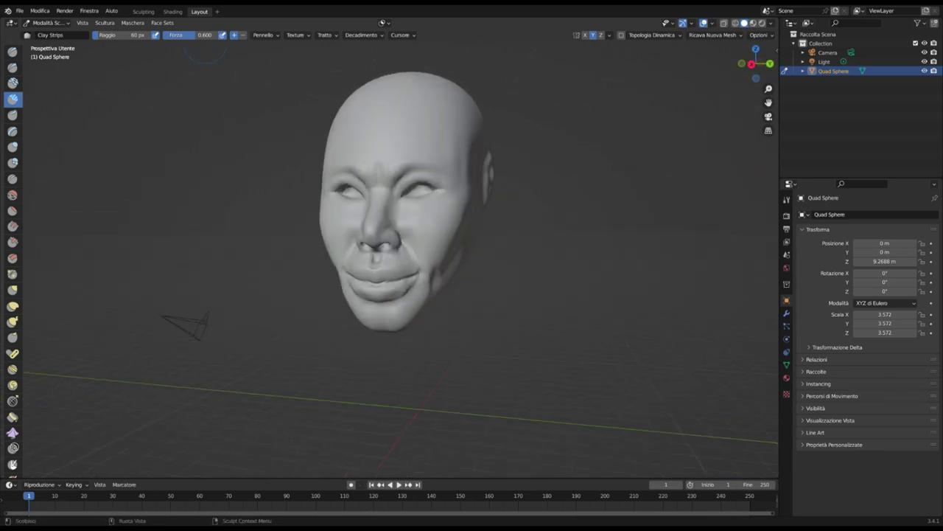
pyautogui.click(12, 305)
pyautogui.moveTo(339, 184)
pyautogui.mouseDown(button='middle')
pyautogui.moveTo(315, 168)
pyautogui.moveTo(400, 168)
pyautogui.moveTo(358, 124)
pyautogui.moveTo(388, 182)
pyautogui.moveTo(474, 158)
pyautogui.moveTo(543, 116)
pyautogui.moveTo(392, 128)
pyautogui.moveTo(471, 89)
pyautogui.moveTo(450, 66)
pyautogui.moveTo(438, 96)
pyautogui.moveTo(491, 59)
pyautogui.moveTo(384, 106)
pyautogui.mouseUp(button='middle')
# Enlarge the Clay Strips brush to 250 px and reshape the forehead viewed from above.
pyautogui.press('c')
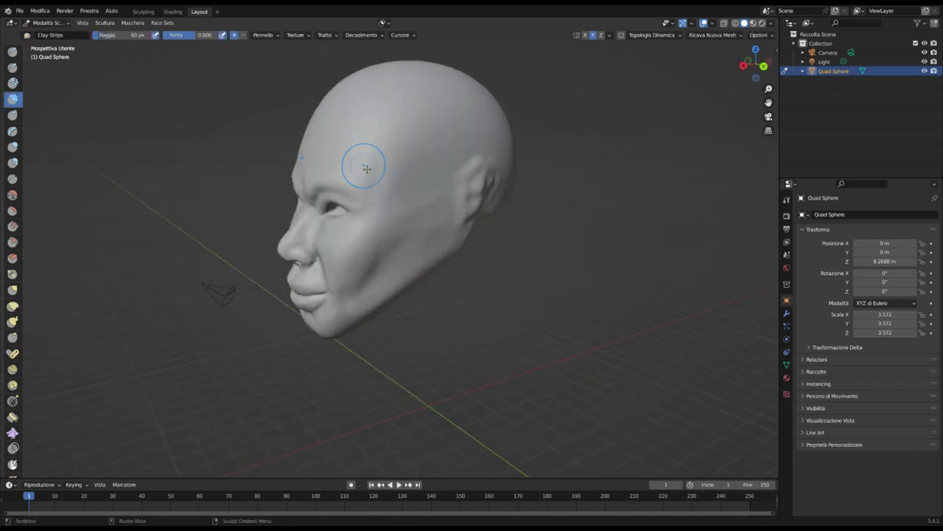
pyautogui.moveTo(386, 132); pyautogui.dragTo(436, 118, button='middle')
pyautogui.moveTo(434, 84)
pyautogui.mouseDown(button='middle')
pyautogui.moveTo(408, 161)
pyautogui.moveTo(424, 137)
pyautogui.moveTo(431, 148)
pyautogui.moveTo(442, 105)
pyautogui.moveTo(435, 126)
pyautogui.mouseUp(button='middle')
pyautogui.moveTo(139, 35); pyautogui.dragTo(280, 35)
pyautogui.moveTo(273, 130)
pyautogui.mouseDown(button='middle')
pyautogui.moveTo(474, 253)
pyautogui.moveTo(459, 253)
pyautogui.moveTo(502, 226)
pyautogui.moveTo(398, 140)
pyautogui.moveTo(382, 99)
pyautogui.moveTo(464, 84)
pyautogui.moveTo(500, 131)
pyautogui.moveTo(516, 162)
pyautogui.moveTo(449, 226)
pyautogui.moveTo(527, 149)
pyautogui.moveTo(501, 140)
pyautogui.moveTo(428, 77)
pyautogui.moveTo(378, 96)
pyautogui.mouseUp(button='middle')
# Check the overall head shape with Clay Strips from three-quarter and frontal angles.
pyautogui.press('c')
pyautogui.moveTo(155, 102)
pyautogui.mouseDown(button='middle')
pyautogui.moveTo(484, 147)
pyautogui.moveTo(399, 210)
pyautogui.moveTo(350, 193)
pyautogui.moveTo(420, 172)
pyautogui.moveTo(461, 135)
pyautogui.mouseUp(button='middle')
pyautogui.moveTo(445, 189); pyautogui.dragTo(443, 129, button='middle')
pyautogui.moveTo(446, 164); pyautogui.dragTo(475, 129, button='middle')
pyautogui.moveTo(366, 116); pyautogui.dragTo(366, 146, button='middle')
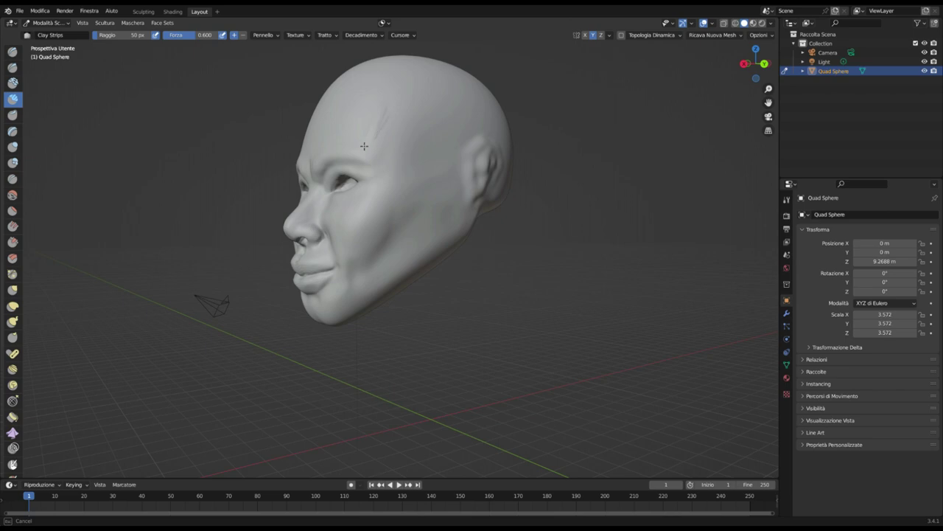
pyautogui.moveTo(383, 111); pyautogui.dragTo(424, 188, button='middle')
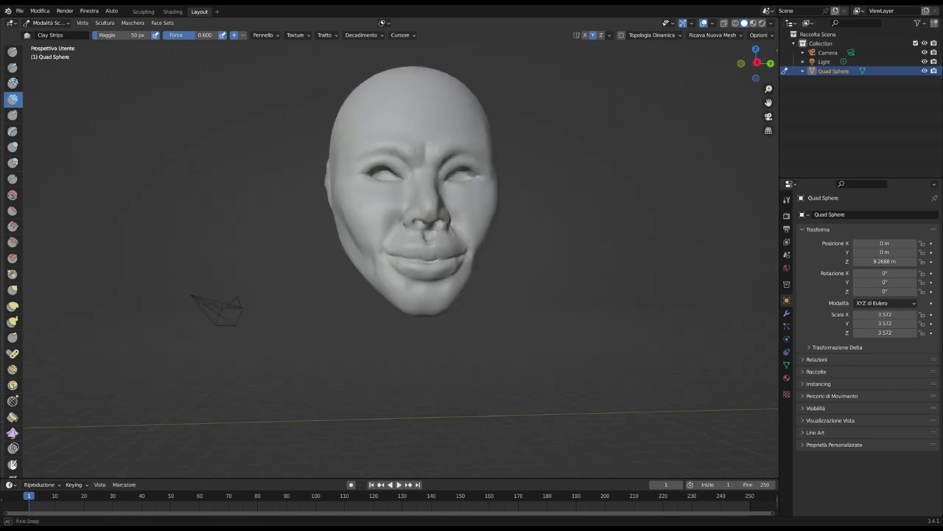
pyautogui.moveTo(459, 163); pyautogui.dragTo(449, 126, button='middle')
pyautogui.moveTo(469, 55); pyautogui.dragTo(400, 226, button='middle')
# Build up the ear with Clay Strips so it sticks out, then refine its shape.
pyautogui.press('x')
pyautogui.moveTo(361, 195); pyautogui.dragTo(413, 193, button='middle')
pyautogui.press('c')
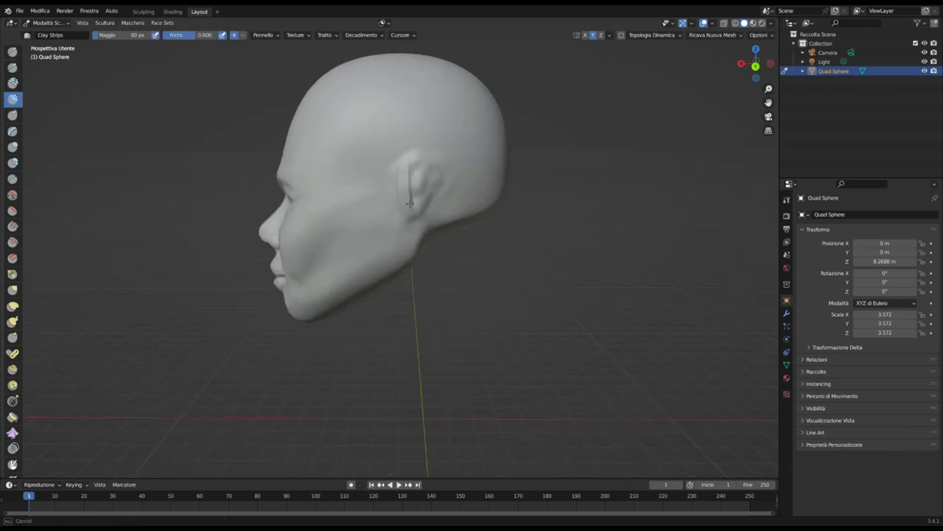
pyautogui.moveTo(402, 176); pyautogui.dragTo(438, 193)
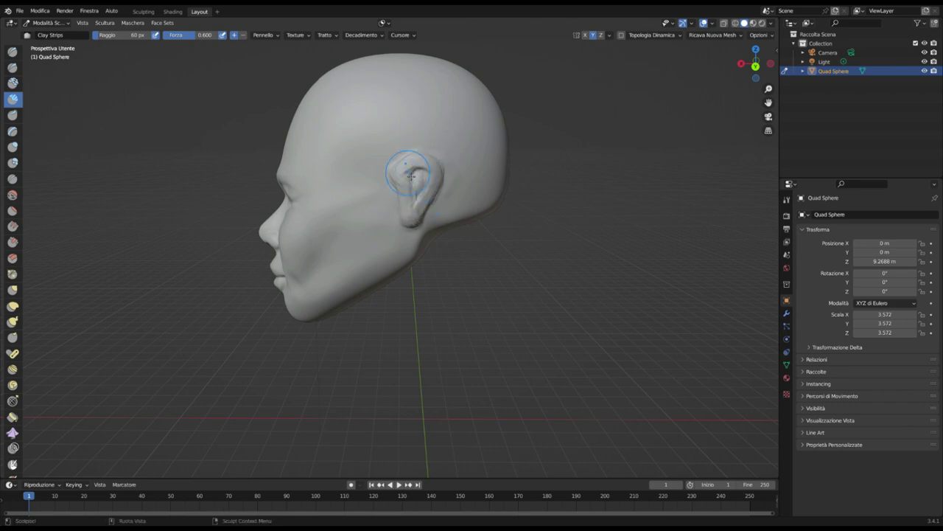
pyautogui.moveTo(409, 192); pyautogui.dragTo(441, 185)
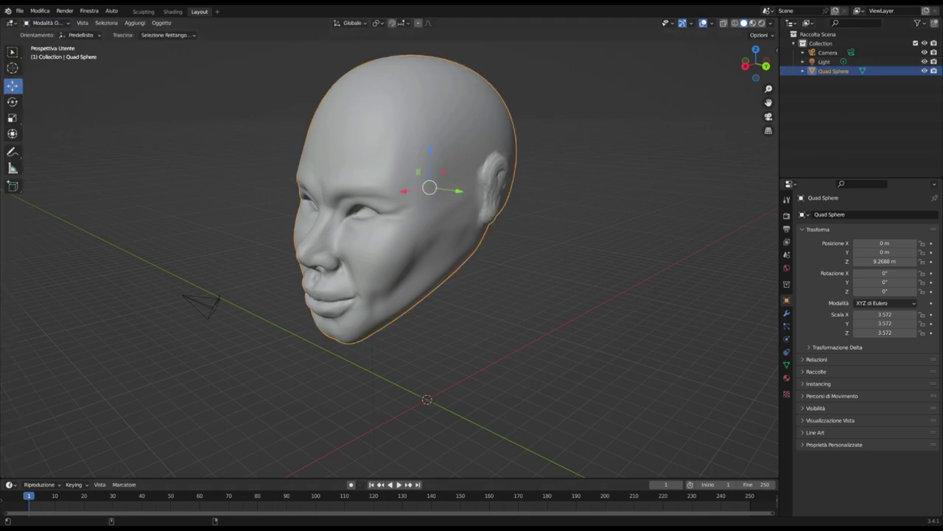
# Add a UV sphere eyeball and move it along Y into the eye socket.
pyautogui.scroll(-3, 535, 216)
pyautogui.hotkey('shift', 'a')
pyautogui.press('g')
pyautogui.press('y')
pyautogui.click(383, 229)
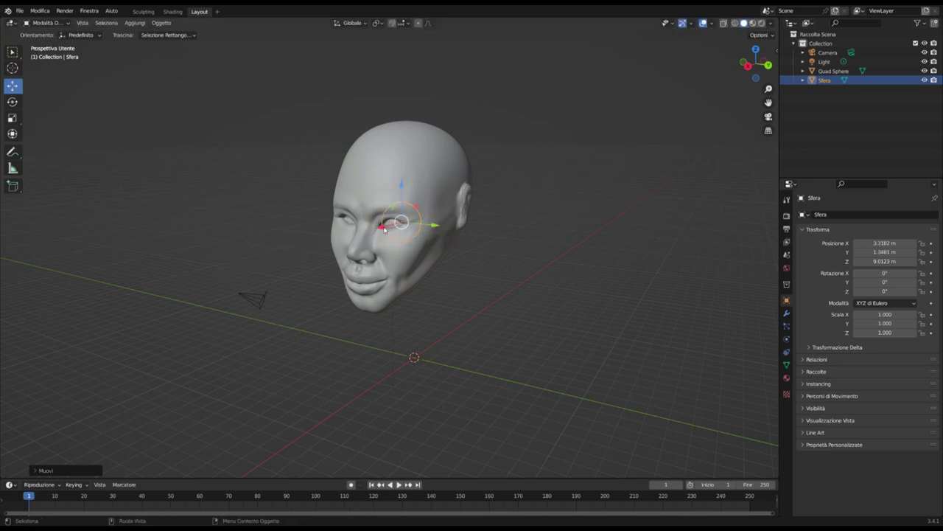
pyautogui.scroll(3, 431, 195)
pyautogui.moveTo(431, 195); pyautogui.dragTo(541, 222, button='middle')
# Give the eyeball a Mirror modifier around Quad Sphere on the Y axis.
pyautogui.click(787, 314)
pyautogui.click(825, 214)
pyautogui.click(874, 257)
pyautogui.click(921, 276)
pyautogui.click(462, 118)
pyautogui.click(889, 243)
# Select the Quad Sphere head and return it to Sculpt Mode.
pyautogui.moveTo(354, 170)
pyautogui.mouseDown(button='middle')
pyautogui.moveTo(518, 188)
pyautogui.moveTo(245, 205)
pyautogui.mouseUp(button='middle')
pyautogui.click(45, 22)
pyautogui.click(52, 50)
pyautogui.click(784, 71)
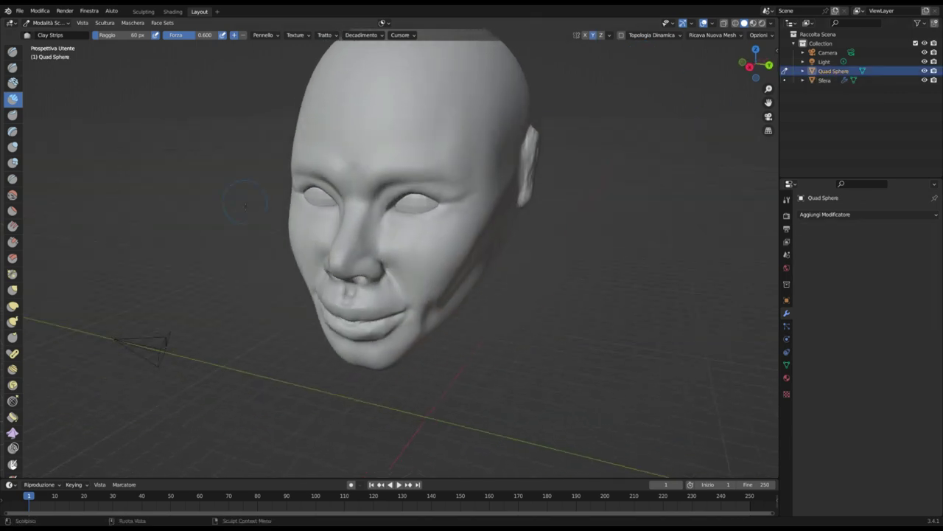
pyautogui.moveTo(396, 211); pyautogui.dragTo(295, 207, button='middle')
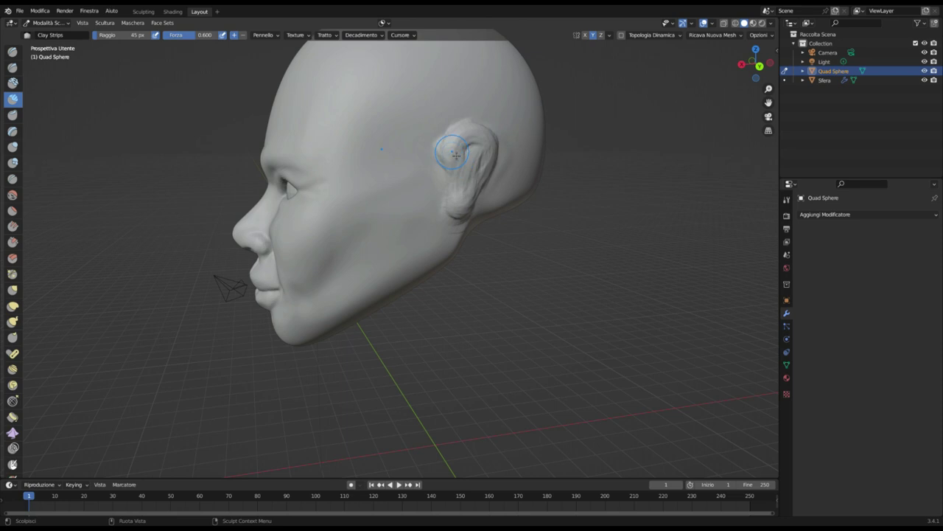
# Shape the ear outline with Grab and Pinch, then carve creases with Draw Sharp.
pyautogui.moveTo(481, 150); pyautogui.dragTo(408, 168, button='middle')
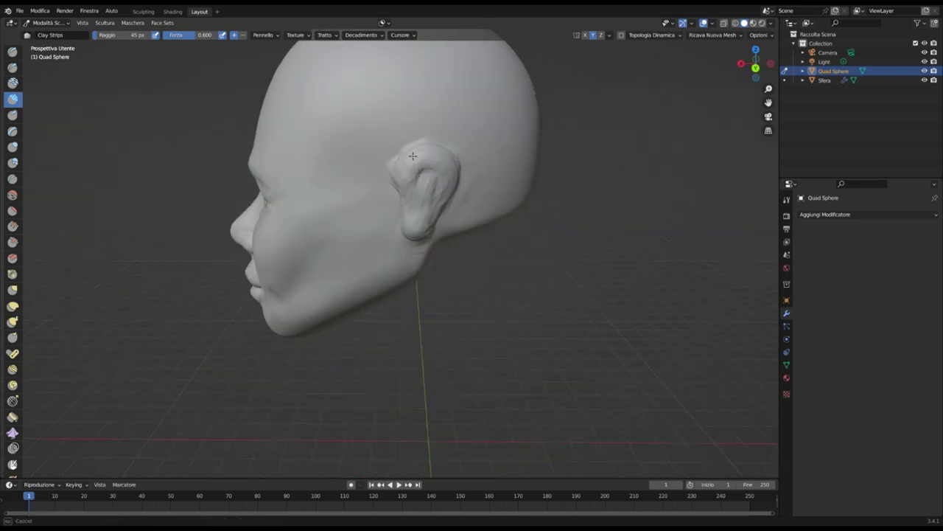
pyautogui.moveTo(438, 199)
pyautogui.mouseDown(button='middle')
pyautogui.moveTo(442, 184)
pyautogui.moveTo(387, 133)
pyautogui.mouseUp(button='middle')
pyautogui.press('g')
pyautogui.moveTo(390, 224)
pyautogui.mouseDown(button='middle')
pyautogui.moveTo(459, 257)
pyautogui.moveTo(533, 186)
pyautogui.moveTo(259, 295)
pyautogui.moveTo(274, 215)
pyautogui.moveTo(259, 231)
pyautogui.moveTo(227, 211)
pyautogui.moveTo(447, 242)
pyautogui.moveTo(548, 207)
pyautogui.moveTo(533, 204)
pyautogui.moveTo(476, 246)
pyautogui.moveTo(428, 214)
pyautogui.moveTo(458, 164)
pyautogui.moveTo(397, 199)
pyautogui.mouseUp(button='middle')
pyautogui.press('p')
pyautogui.moveTo(499, 162)
pyautogui.mouseDown(button='middle')
pyautogui.moveTo(388, 220)
pyautogui.moveTo(305, 206)
pyautogui.moveTo(304, 169)
pyautogui.moveTo(516, 221)
pyautogui.moveTo(520, 175)
pyautogui.moveTo(442, 162)
pyautogui.moveTo(362, 171)
pyautogui.moveTo(279, 49)
pyautogui.mouseUp(button='middle')
pyautogui.hotkey('shift', 'x')
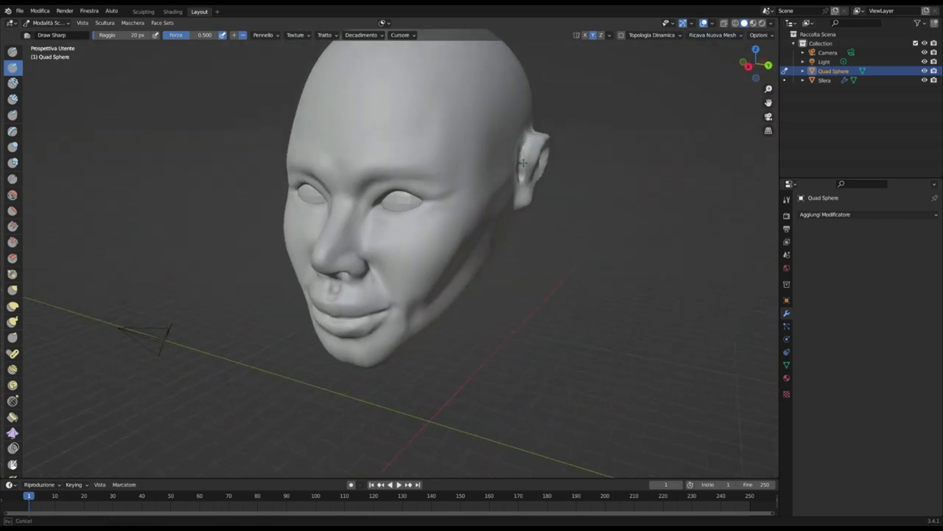
pyautogui.press('c')
# Sharpen the ear's inner folds with Grab and Draw Sharp, checking it from several angles.
pyautogui.moveTo(525, 162)
pyautogui.mouseDown(button='middle')
pyautogui.moveTo(408, 263)
pyautogui.moveTo(312, 116)
pyautogui.moveTo(459, 160)
pyautogui.moveTo(317, 230)
pyautogui.moveTo(392, 295)
pyautogui.moveTo(442, 141)
pyautogui.mouseUp(button='middle')
pyautogui.press('g')
pyautogui.moveTo(179, 144)
pyautogui.mouseDown(button='middle')
pyautogui.moveTo(533, 152)
pyautogui.moveTo(442, 192)
pyautogui.moveTo(263, 247)
pyautogui.moveTo(365, 157)
pyautogui.moveTo(465, 105)
pyautogui.moveTo(248, 152)
pyautogui.moveTo(444, 128)
pyautogui.moveTo(296, 223)
pyautogui.moveTo(403, 202)
pyautogui.moveTo(59, 84)
pyautogui.mouseUp(button='middle')
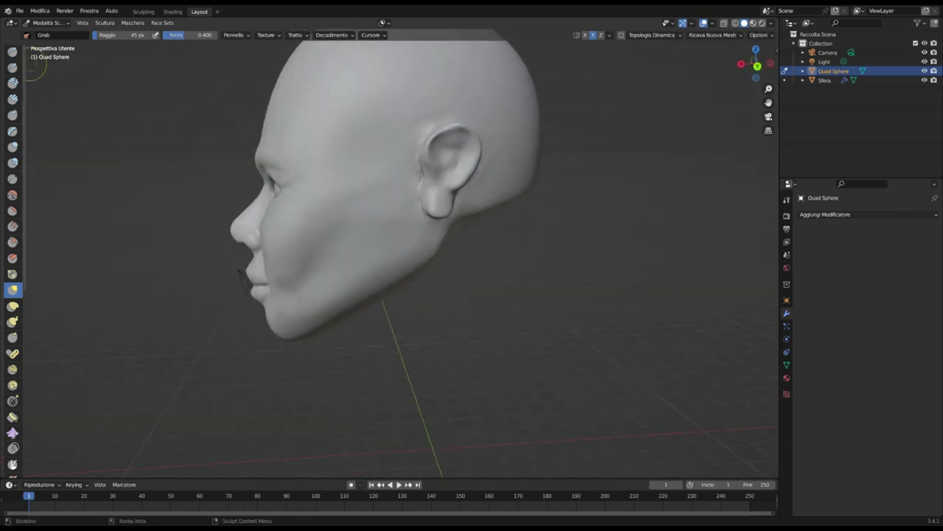
pyautogui.click(13, 67)
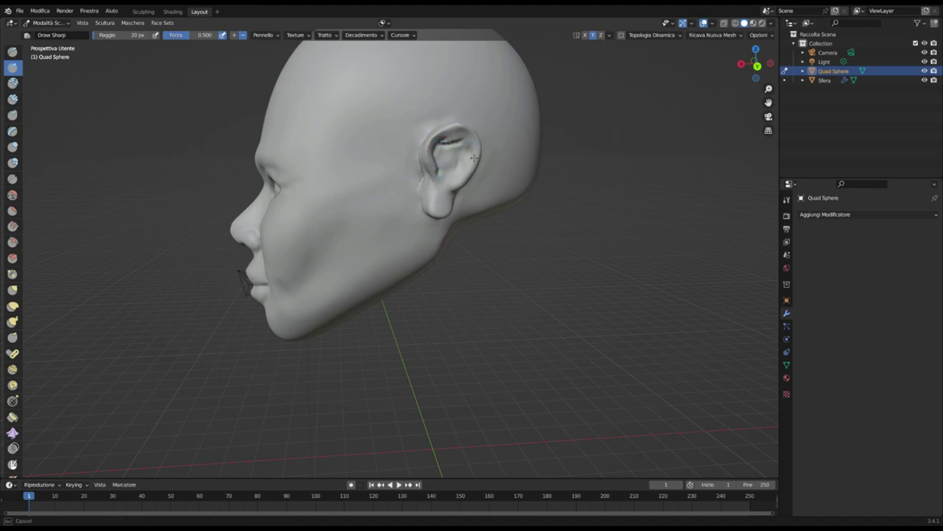
pyautogui.moveTo(462, 146)
pyautogui.mouseDown(button='middle')
pyautogui.moveTo(509, 107)
pyautogui.moveTo(465, 122)
pyautogui.moveTo(472, 109)
pyautogui.moveTo(348, 202)
pyautogui.moveTo(371, 148)
pyautogui.moveTo(352, 112)
pyautogui.moveTo(363, 185)
pyautogui.moveTo(424, 188)
pyautogui.moveTo(377, 74)
pyautogui.mouseUp(button='middle')
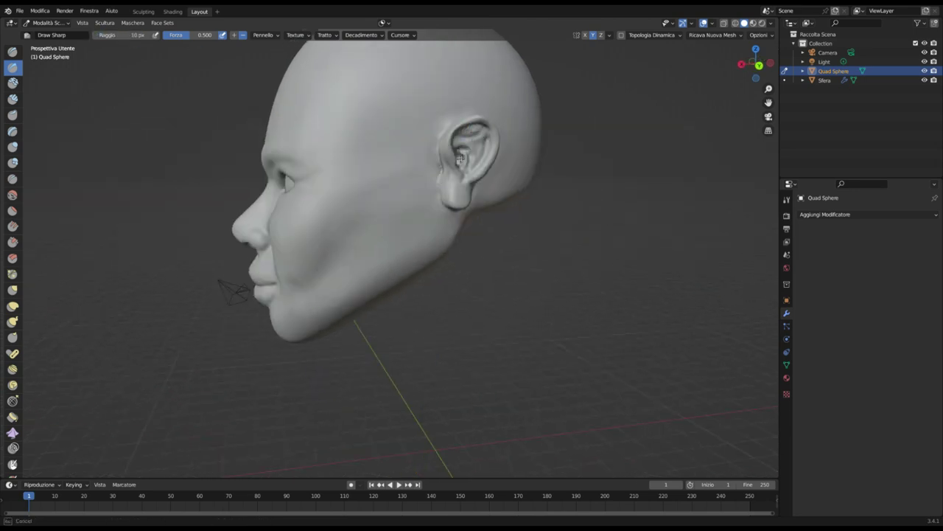
pyautogui.moveTo(469, 132)
pyautogui.mouseDown(button='middle')
pyautogui.moveTo(368, 166)
pyautogui.moveTo(522, 180)
pyautogui.moveTo(366, 269)
pyautogui.moveTo(324, 258)
pyautogui.moveTo(157, 34)
pyautogui.mouseUp(button='middle')
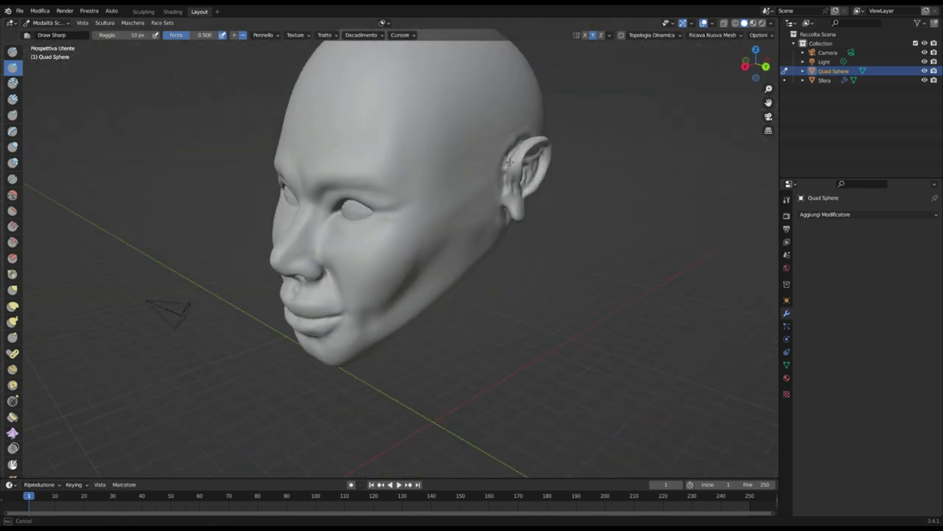
pyautogui.moveTo(509, 192)
pyautogui.mouseDown(button='middle')
pyautogui.moveTo(286, 133)
pyautogui.moveTo(442, 162)
pyautogui.moveTo(457, 133)
pyautogui.moveTo(273, 204)
pyautogui.moveTo(229, 165)
pyautogui.mouseUp(button='middle')
pyautogui.scroll(5, 471, 166)
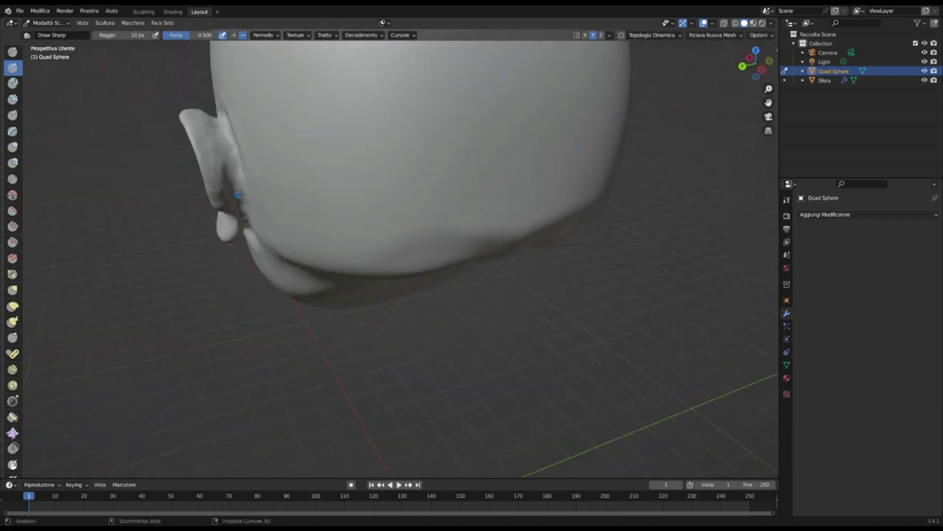
pyautogui.moveTo(249, 131)
pyautogui.mouseDown(button='middle')
pyautogui.moveTo(293, 155)
pyautogui.moveTo(436, 110)
pyautogui.moveTo(402, 104)
pyautogui.moveTo(307, 222)
pyautogui.mouseUp(button='middle')
# Add clay around the eye sockets to form the eyelid creases, undoing one stroke.
pyautogui.press('c')
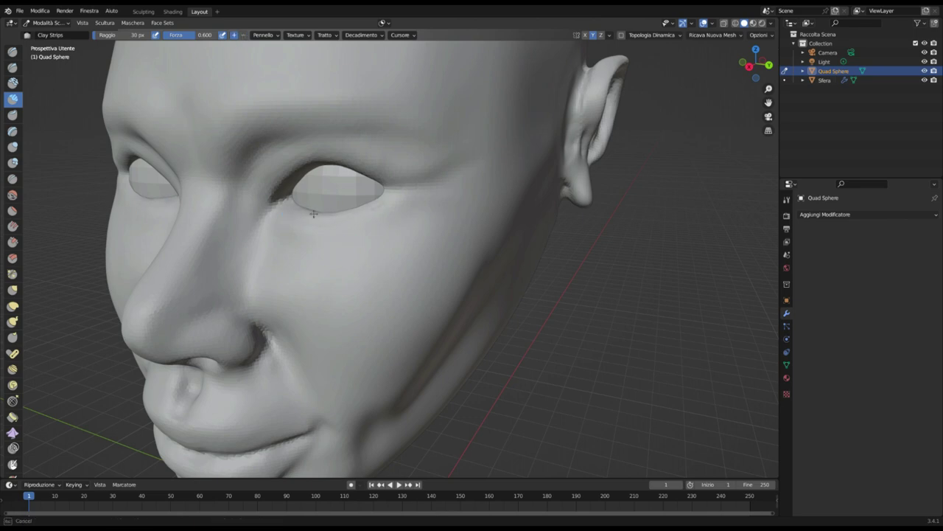
pyautogui.moveTo(297, 208); pyautogui.dragTo(360, 237, button='middle')
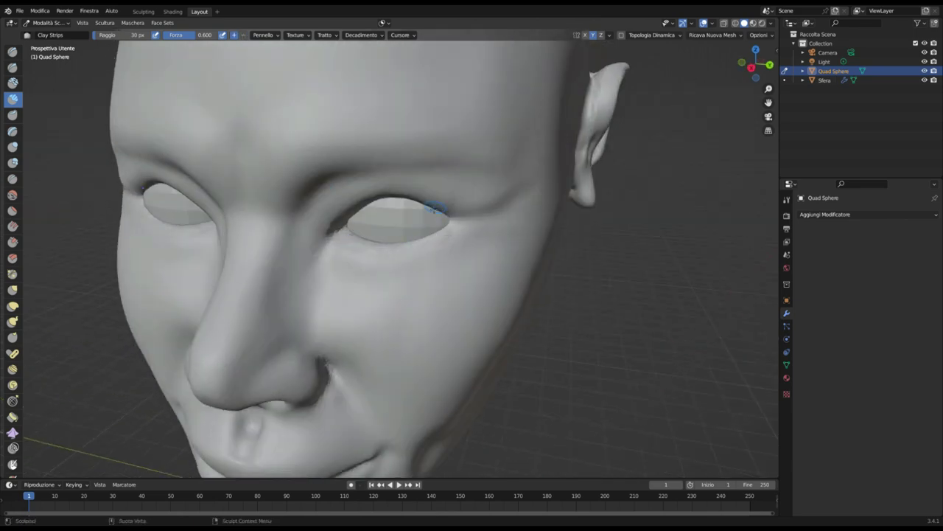
pyautogui.moveTo(457, 233); pyautogui.dragTo(372, 198, button='middle')
pyautogui.moveTo(259, 179)
pyautogui.mouseDown(button='middle')
pyautogui.moveTo(293, 156)
pyautogui.moveTo(211, 140)
pyautogui.mouseUp(button='middle')
pyautogui.hotkey('ctrl', 'z')
pyautogui.moveTo(194, 185)
pyautogui.mouseDown(button='middle')
pyautogui.moveTo(273, 120)
pyautogui.moveTo(344, 185)
pyautogui.mouseUp(button='middle')
pyautogui.scroll(-2, 274, 120)
# Shape a rounded earlobe below the ear with Clay Strips at 75 px.
pyautogui.press('c')
pyautogui.scroll(3, 461, 198)
pyautogui.moveTo(455, 228)
pyautogui.mouseDown(button='middle')
pyautogui.moveTo(369, 206)
pyautogui.moveTo(196, 189)
pyautogui.moveTo(310, 243)
pyautogui.mouseUp(button='middle')
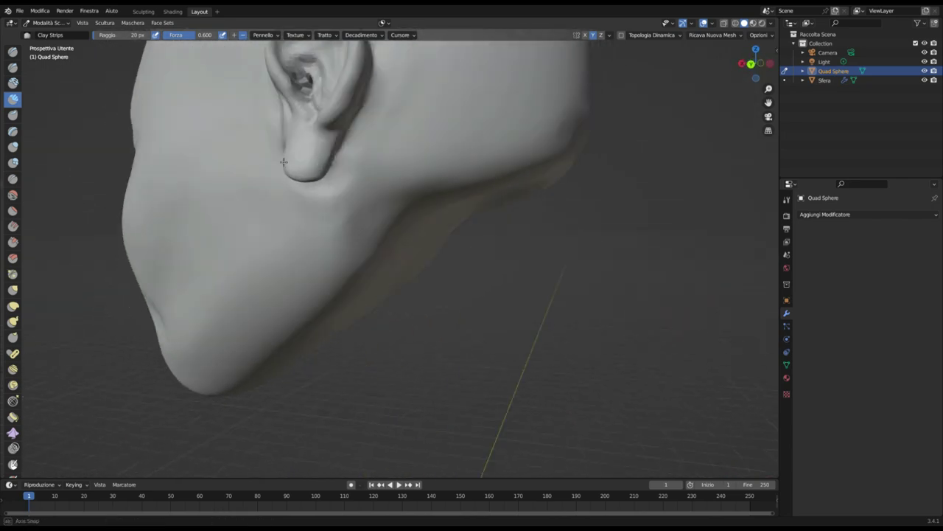
pyautogui.moveTo(239, 209)
pyautogui.mouseDown(button='middle')
pyautogui.moveTo(331, 192)
pyautogui.moveTo(238, 181)
pyautogui.moveTo(381, 337)
pyautogui.moveTo(221, 236)
pyautogui.moveTo(280, 211)
pyautogui.moveTo(390, 116)
pyautogui.moveTo(311, 118)
pyautogui.moveTo(359, 371)
pyautogui.moveTo(368, 103)
pyautogui.mouseUp(button='middle')
pyautogui.scroll(-3, 374, 87)
pyautogui.scroll(5, 439, 172)
pyautogui.moveTo(395, 198)
pyautogui.mouseDown(button='middle')
pyautogui.moveTo(353, 197)
pyautogui.moveTo(450, 206)
pyautogui.moveTo(401, 251)
pyautogui.moveTo(387, 239)
pyautogui.moveTo(324, 236)
pyautogui.moveTo(379, 233)
pyautogui.mouseUp(button='middle')
pyautogui.scroll(-5, 459, 208)
pyautogui.moveTo(325, 245)
pyautogui.mouseDown(button='middle')
pyautogui.moveTo(432, 236)
pyautogui.moveTo(361, 230)
pyautogui.moveTo(361, 245)
pyautogui.moveTo(315, 226)
pyautogui.mouseUp(button='middle')
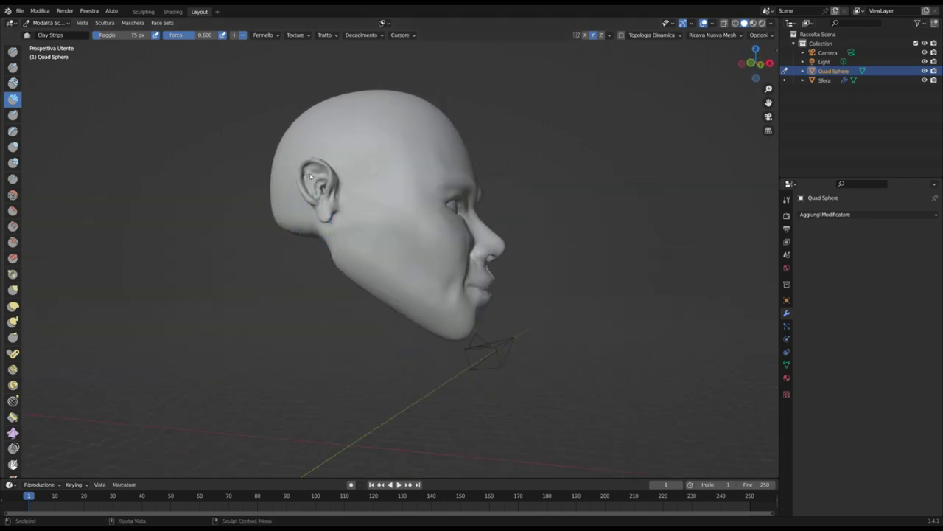
# Adjust the overall head proportions with a large-radius Elastic Deform brush.
pyautogui.moveTo(310, 177); pyautogui.dragTo(280, 191, button='middle')
pyautogui.click(13, 305)
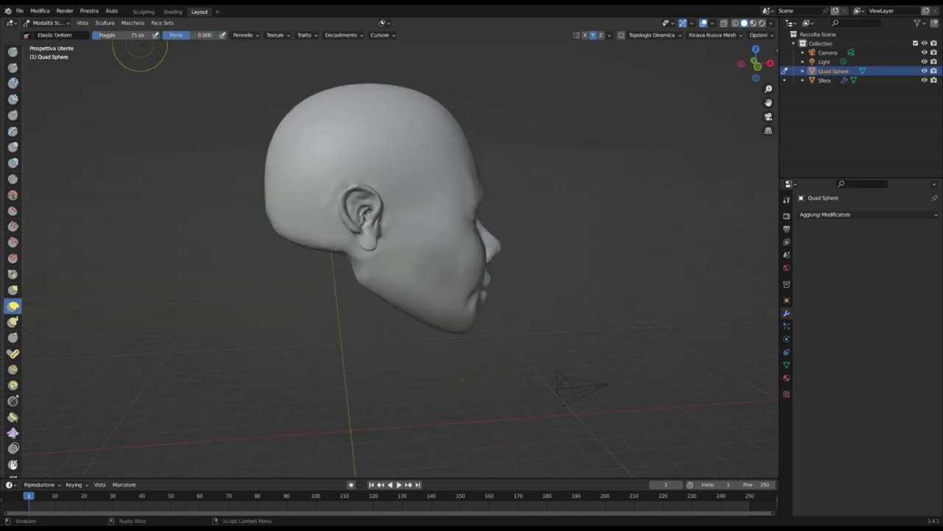
pyautogui.moveTo(287, 251)
pyautogui.mouseDown(button='middle')
pyautogui.moveTo(300, 274)
pyautogui.moveTo(421, 200)
pyautogui.mouseUp(button='middle')
pyautogui.hotkey('shift', 't')
pyautogui.click(12, 305)
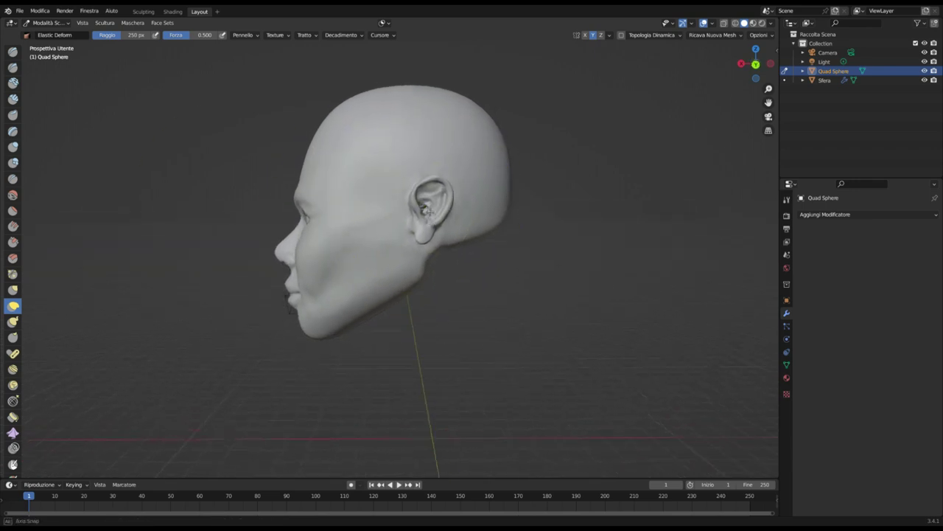
pyautogui.moveTo(429, 209); pyautogui.dragTo(435, 209, button='middle')
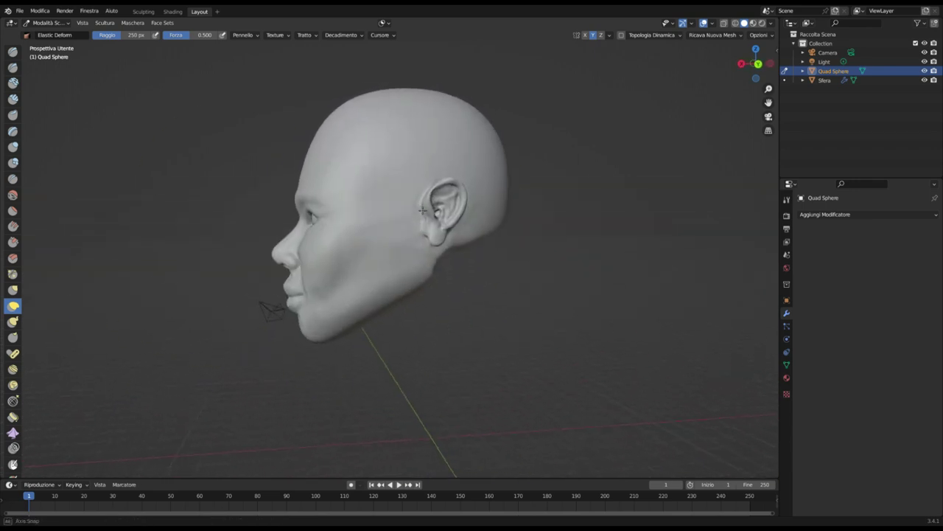
# Build up the cheek and jaw with Clay Strips, shrinking the brush to 35 px.
pyautogui.press('c')
pyautogui.moveTo(451, 246)
pyautogui.mouseDown(button='middle')
pyautogui.moveTo(418, 261)
pyautogui.moveTo(383, 247)
pyautogui.mouseUp(button='middle')
pyautogui.moveTo(437, 278)
pyautogui.mouseDown(button='middle')
pyautogui.moveTo(398, 280)
pyautogui.moveTo(472, 283)
pyautogui.mouseUp(button='middle')
pyautogui.click(13, 306)
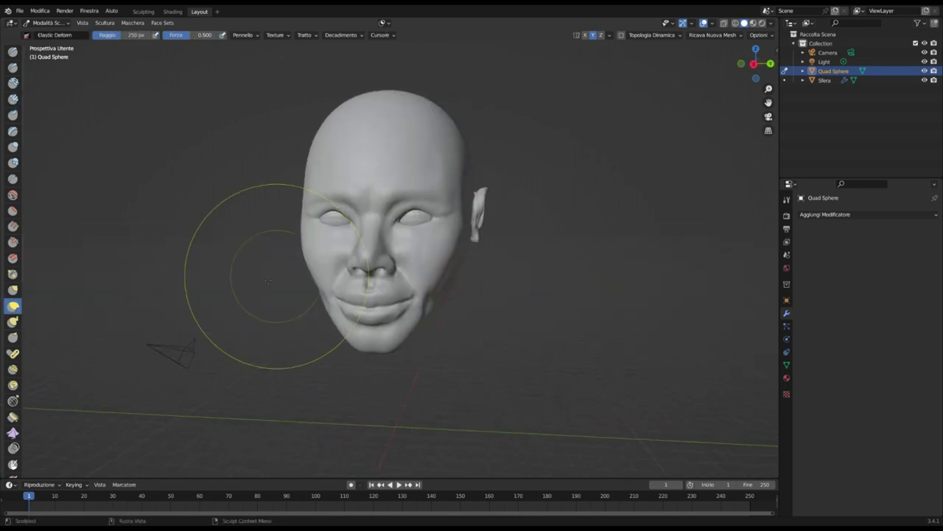
pyautogui.click(12, 99)
pyautogui.moveTo(409, 187)
pyautogui.mouseDown(button='middle')
pyautogui.moveTo(411, 169)
pyautogui.moveTo(371, 190)
pyautogui.mouseUp(button='middle')
pyautogui.moveTo(382, 129); pyautogui.dragTo(487, 149, button='middle')
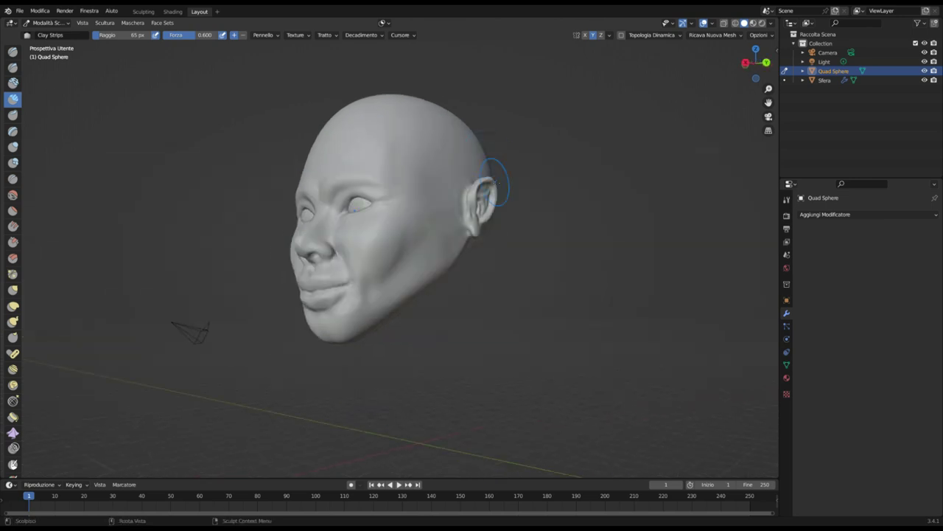
pyautogui.moveTo(502, 192)
pyautogui.mouseDown(button='middle')
pyautogui.moveTo(446, 243)
pyautogui.moveTo(449, 182)
pyautogui.moveTo(431, 200)
pyautogui.moveTo(403, 179)
pyautogui.moveTo(450, 219)
pyautogui.mouseUp(button='middle')
pyautogui.moveTo(413, 180); pyautogui.dragTo(326, 145, button='middle')
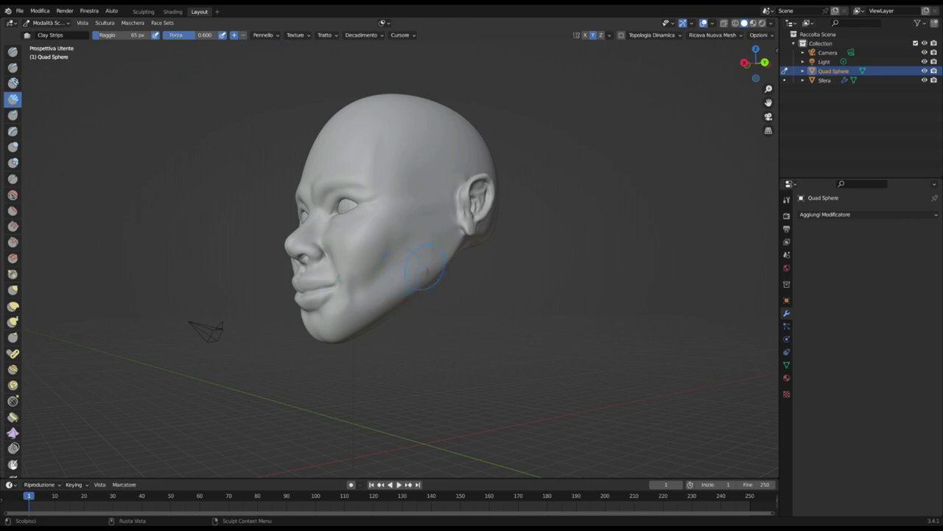
pyautogui.moveTo(443, 257)
pyautogui.mouseDown(button='middle')
pyautogui.moveTo(367, 292)
pyautogui.moveTo(337, 196)
pyautogui.mouseUp(button='middle')
pyautogui.press('x')
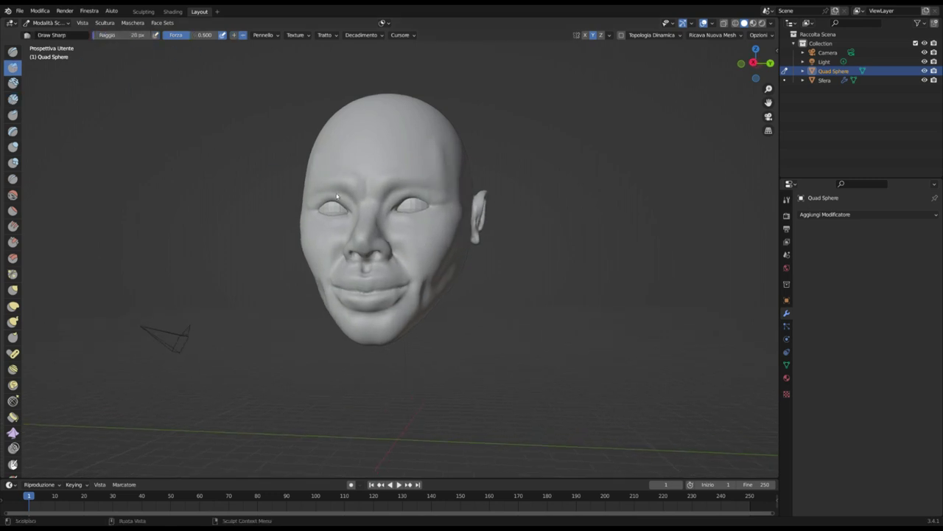
# Make the mirrored eyeball sphere the sculpt target via Alt+Q and orbit around it.
pyautogui.moveTo(411, 284)
pyautogui.mouseDown(button='middle')
pyautogui.moveTo(463, 263)
pyautogui.moveTo(376, 262)
pyautogui.moveTo(406, 292)
pyautogui.moveTo(450, 292)
pyautogui.moveTo(339, 293)
pyautogui.moveTo(364, 292)
pyautogui.moveTo(415, 217)
pyautogui.moveTo(401, 168)
pyautogui.moveTo(421, 166)
pyautogui.moveTo(405, 158)
pyautogui.moveTo(411, 127)
pyautogui.moveTo(432, 158)
pyautogui.mouseUp(button='middle')
pyautogui.hotkey('alt', 'q')
pyautogui.click(713, 34)
pyautogui.moveTo(615, 180); pyautogui.dragTo(143, 83, button='middle')
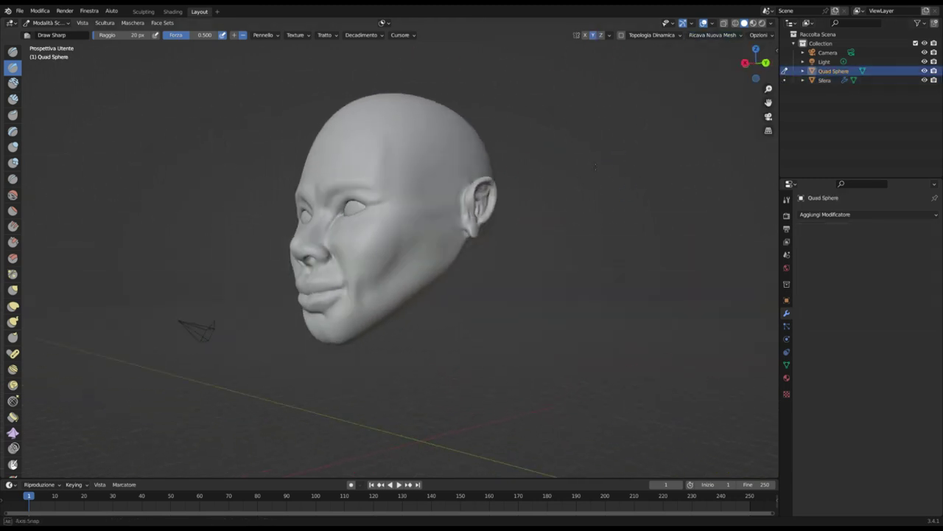
pyautogui.moveTo(402, 163)
pyautogui.mouseDown(button='middle')
pyautogui.moveTo(366, 151)
pyautogui.moveTo(394, 158)
pyautogui.moveTo(341, 160)
pyautogui.moveTo(299, 178)
pyautogui.mouseUp(button='middle')
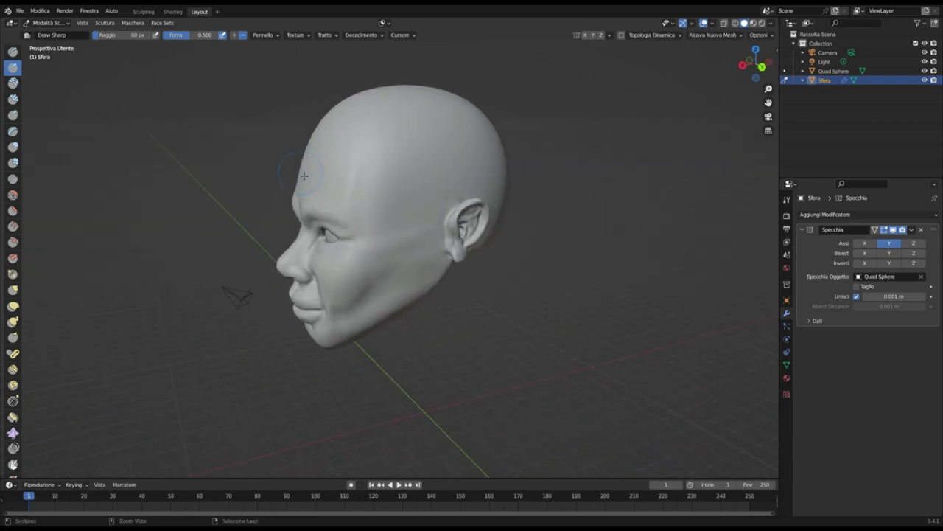